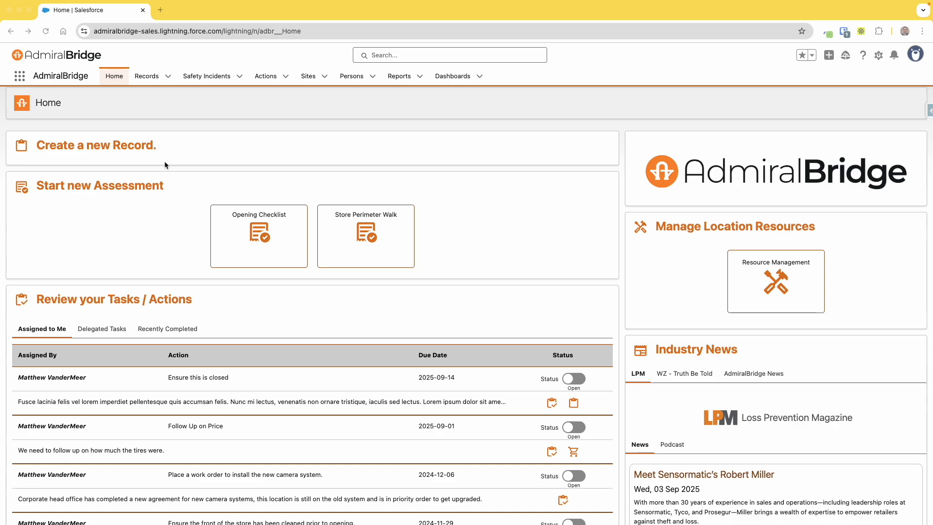
# - Find and open the AdmiralBridge Admin item through the App Launcher
pyautogui.click(20, 78)
pyautogui.click(19, 78)
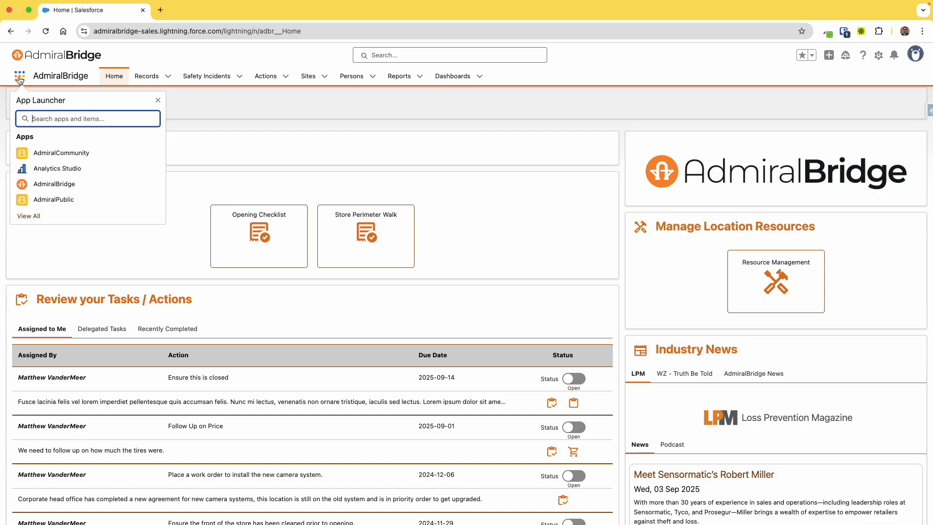
pyautogui.write('Admi')
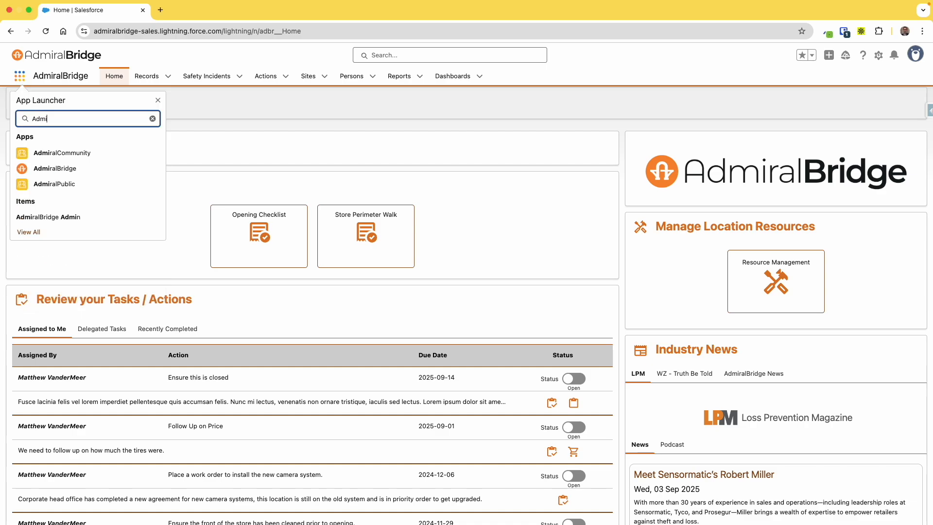
pyautogui.write('ralbrid')
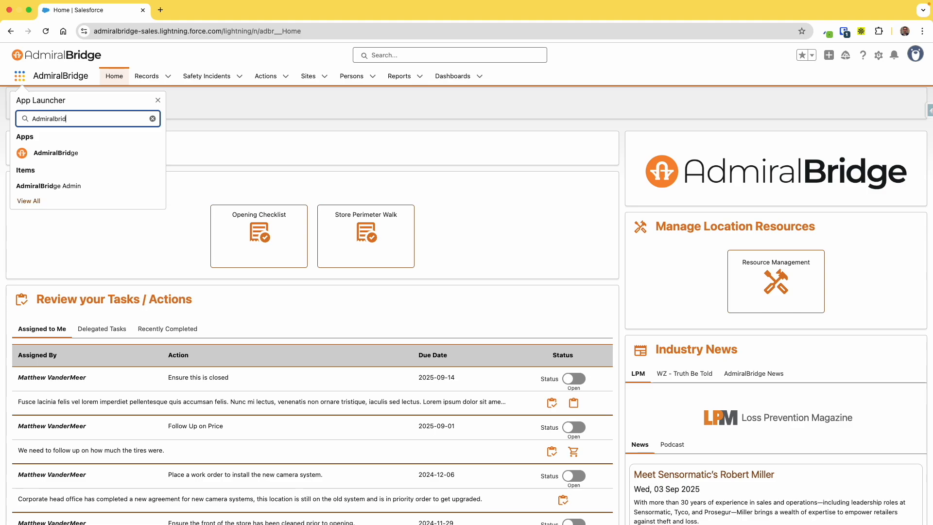
pyautogui.write('ge admin')
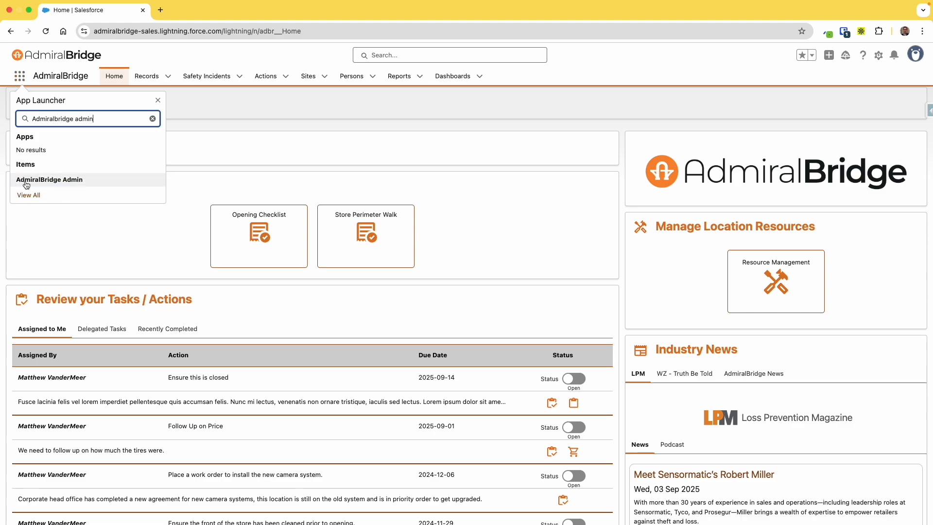
pyautogui.click(66, 182)
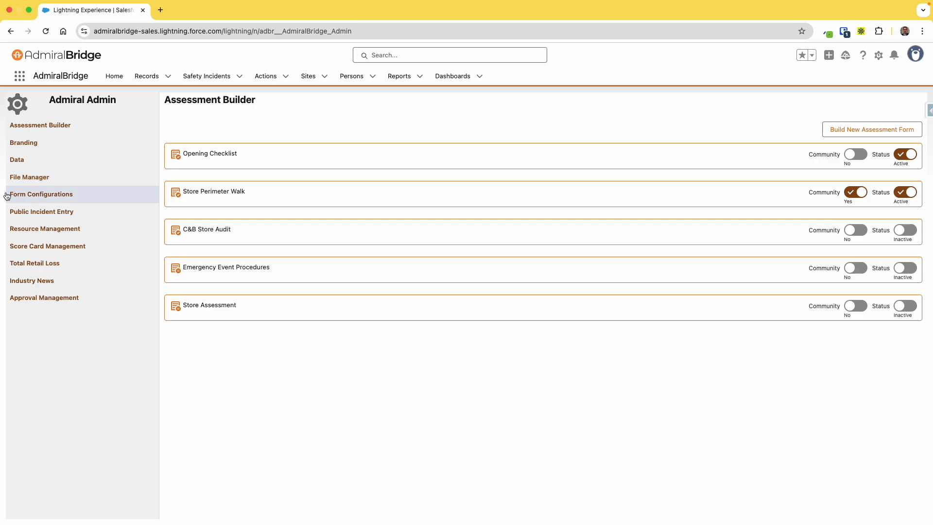
# - Open the Incident form's own settings within Form Configurations and activate its Form Status and Image Upload
pyautogui.click(30, 195)
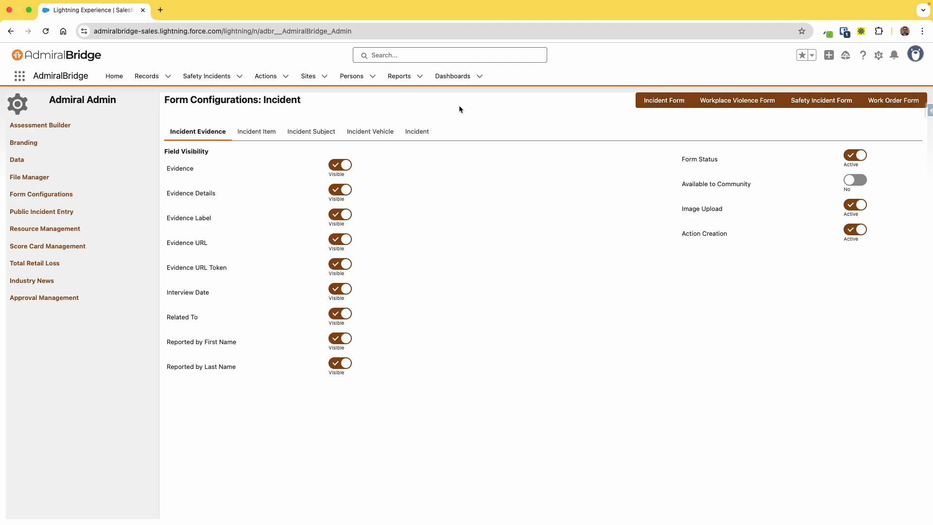
pyautogui.click(657, 103)
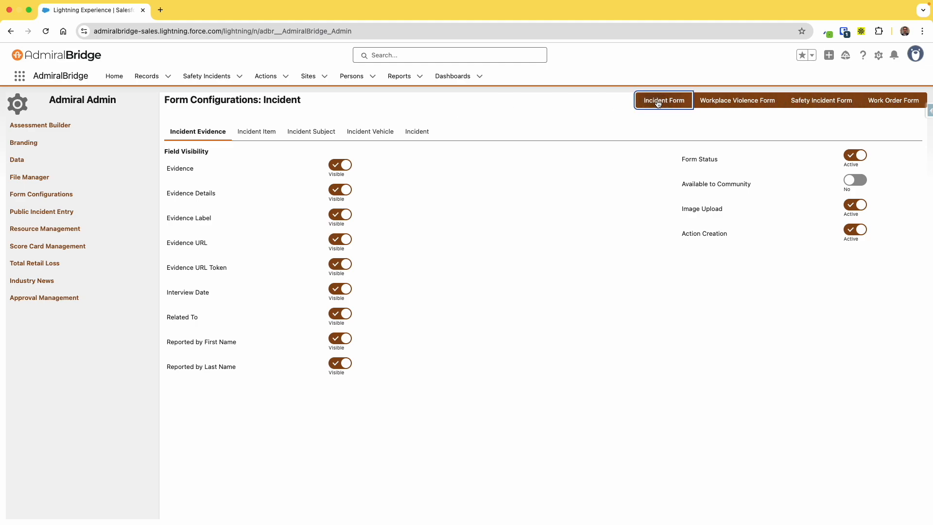
pyautogui.click(415, 132)
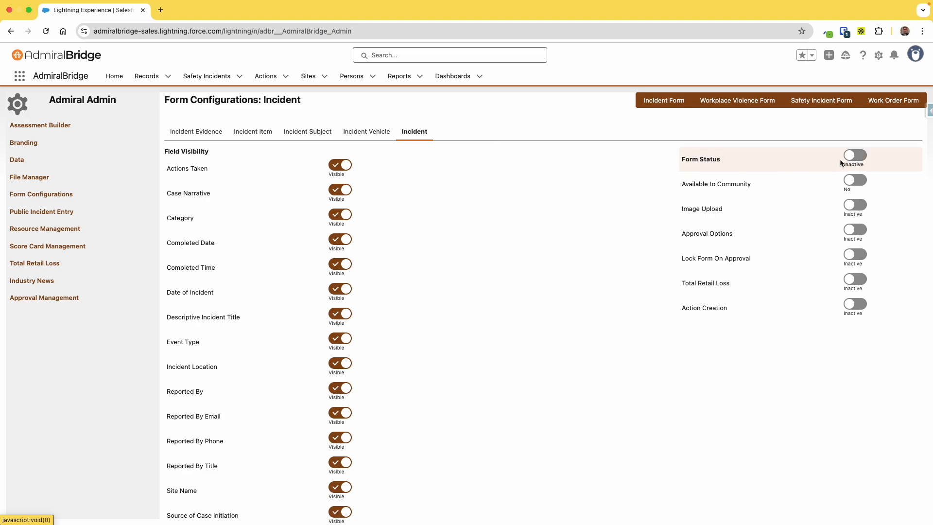
pyautogui.click(856, 156)
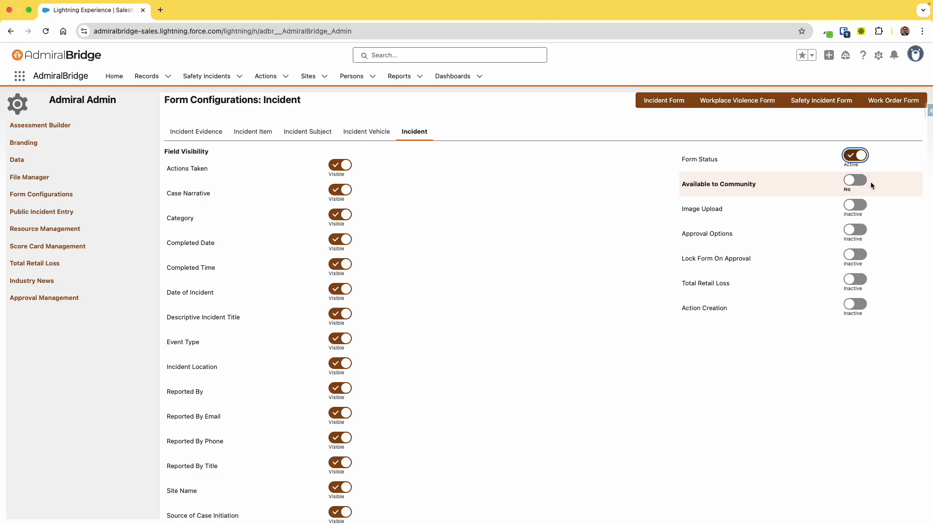
pyautogui.click(855, 181)
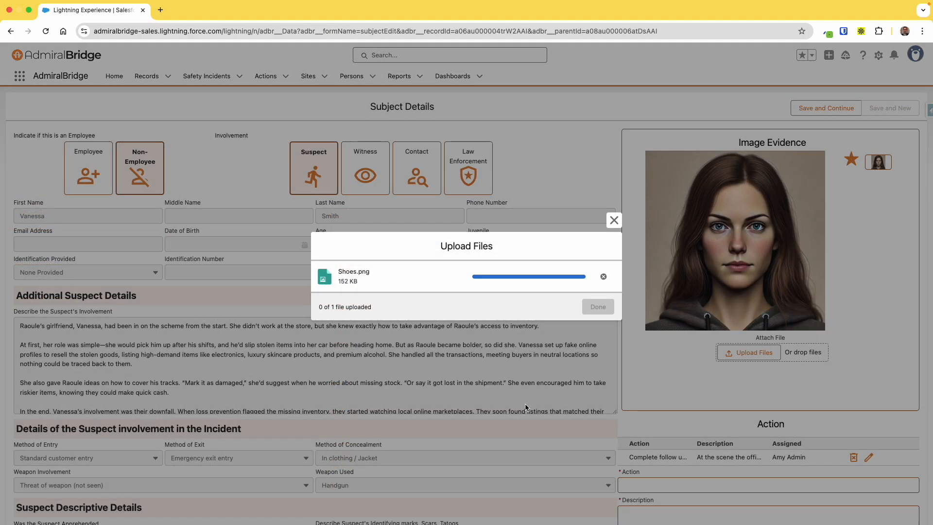
# - Finish uploading Shoes.png as image evidence for the subject and view both the shoe and portrait images
pyautogui.click(611, 310)
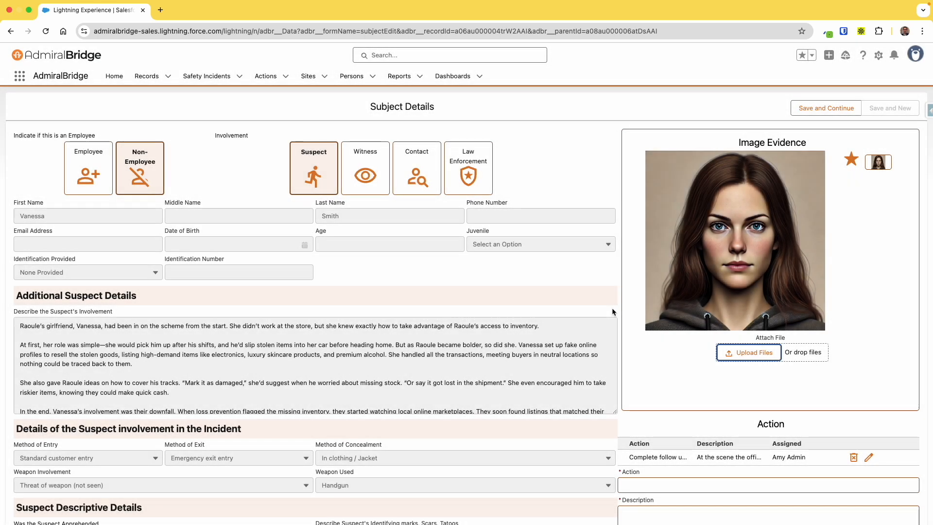
pyautogui.click(885, 184)
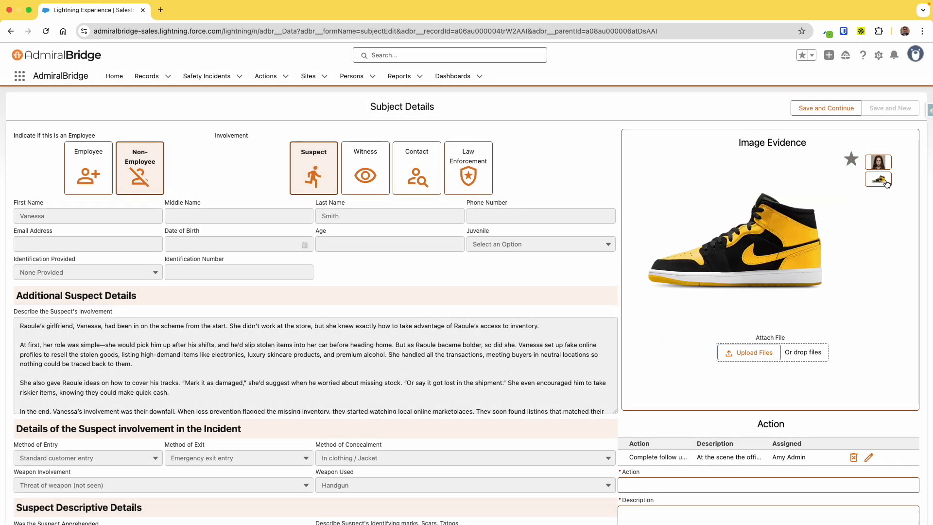
pyautogui.click(882, 166)
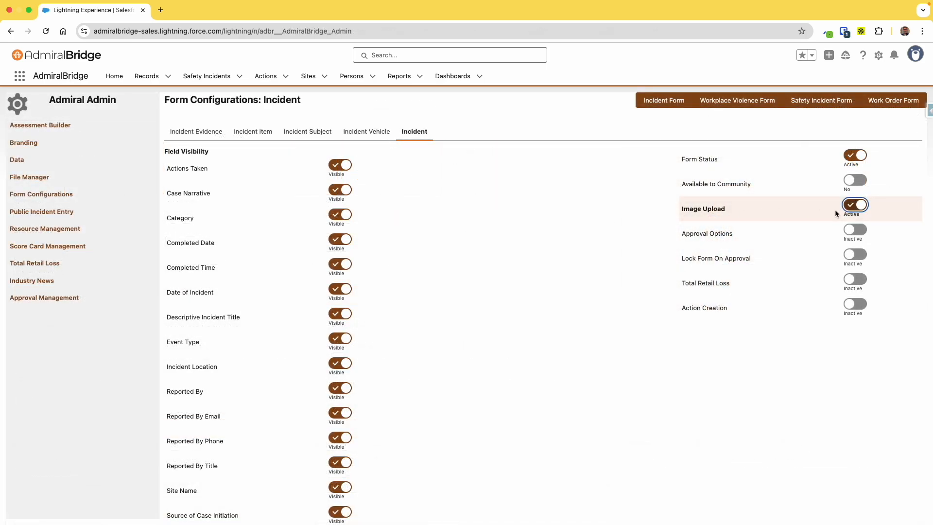
# - Activate Approval Options and Lock Form On Approval for the Incident form
pyautogui.click(857, 231)
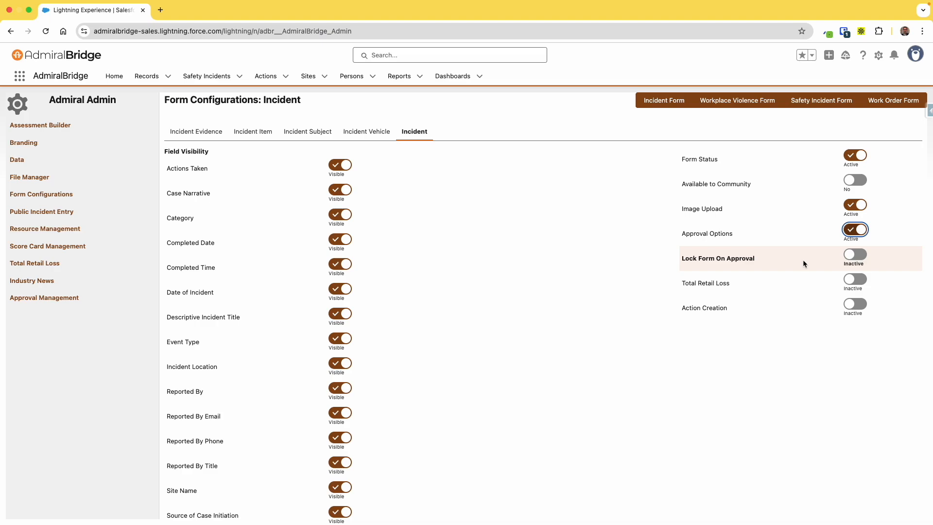
pyautogui.click(860, 260)
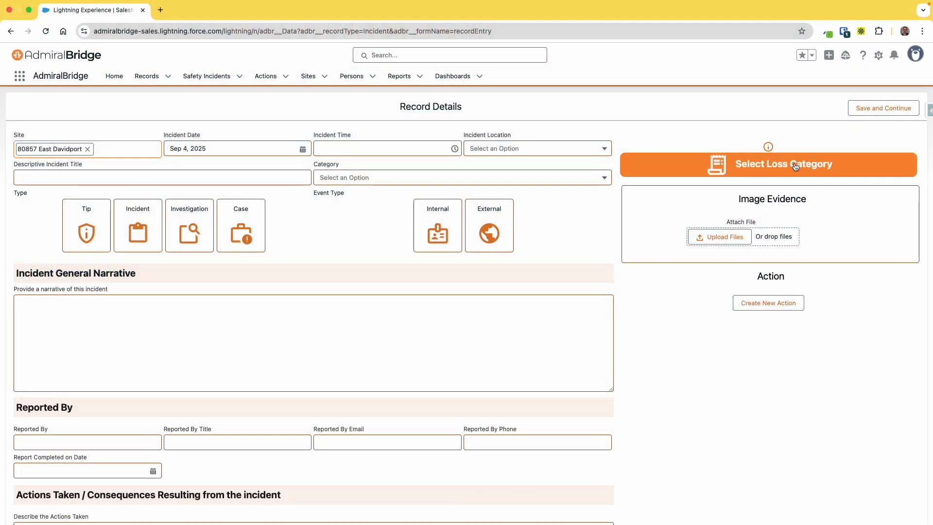
# - Set the loss category of the new incident record to Malicious, Internal Theft
pyautogui.click(795, 166)
pyautogui.click(796, 167)
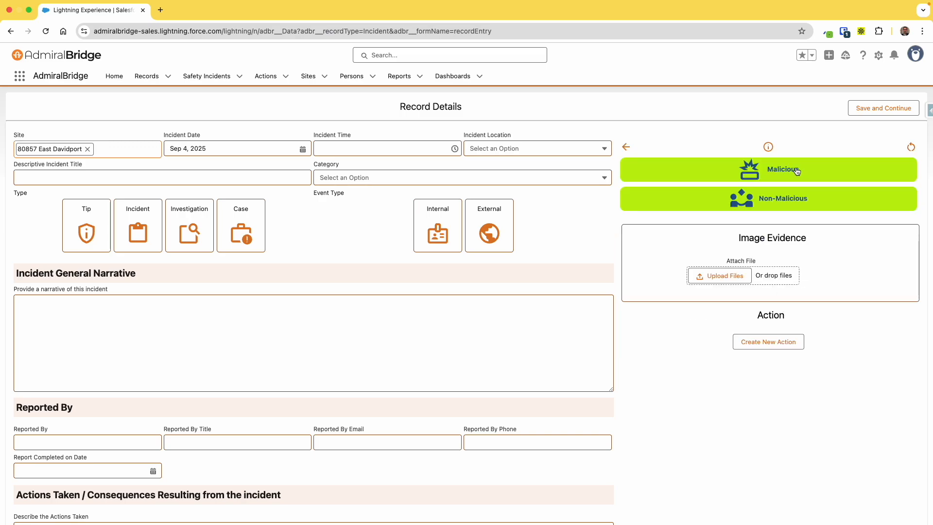
pyautogui.click(797, 169)
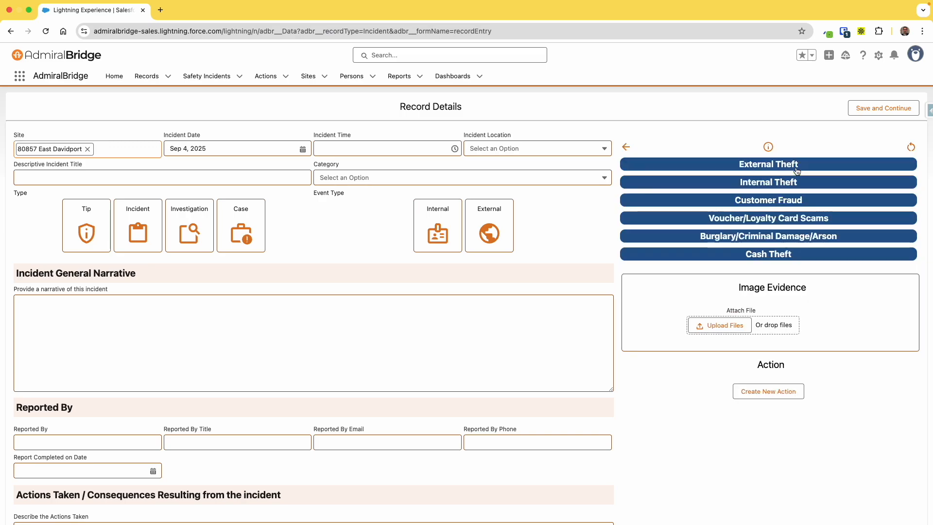
pyautogui.click(766, 186)
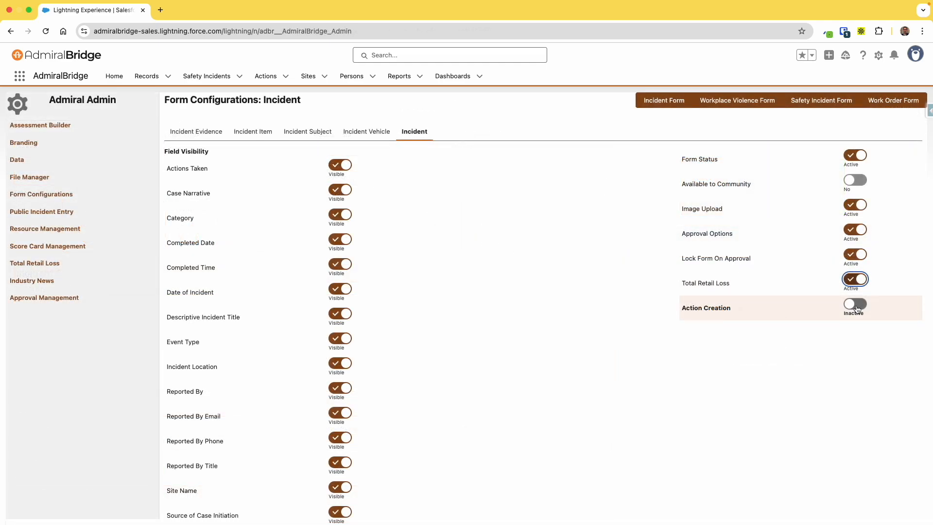
# - Activate Action Creation for the Incident form
pyautogui.click(855, 305)
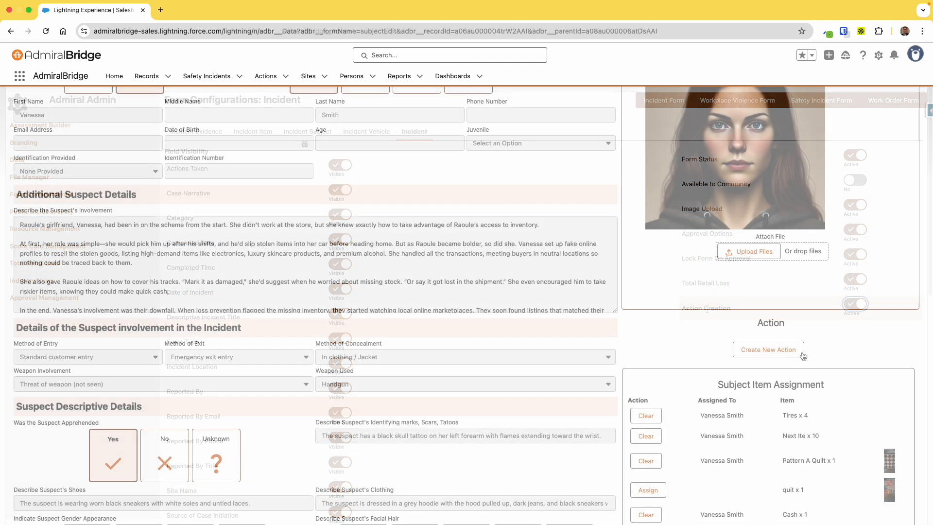
# - Create the subject action "Complete follow up with law enforcement" due Sep 7, 2025, replace the assignee with the admin user, and save it
pyautogui.click(802, 353)
pyautogui.click(704, 357)
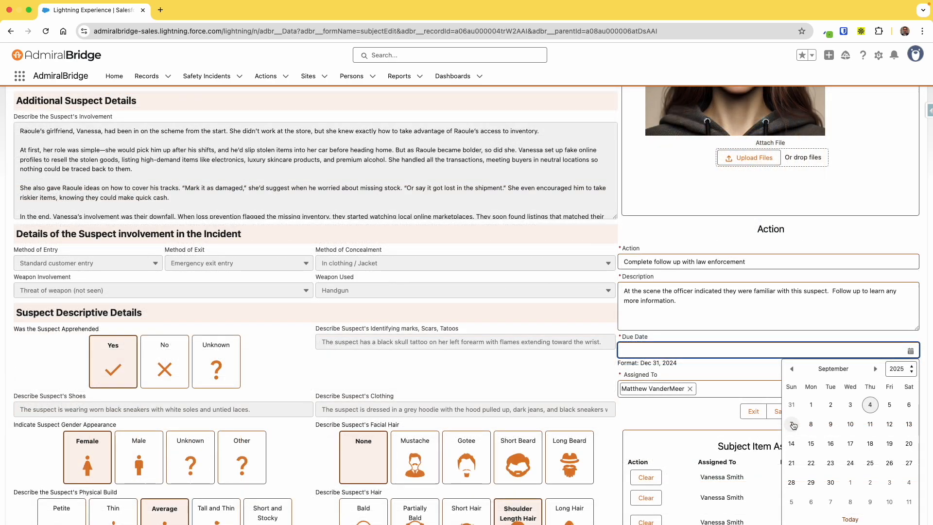
pyautogui.click(792, 425)
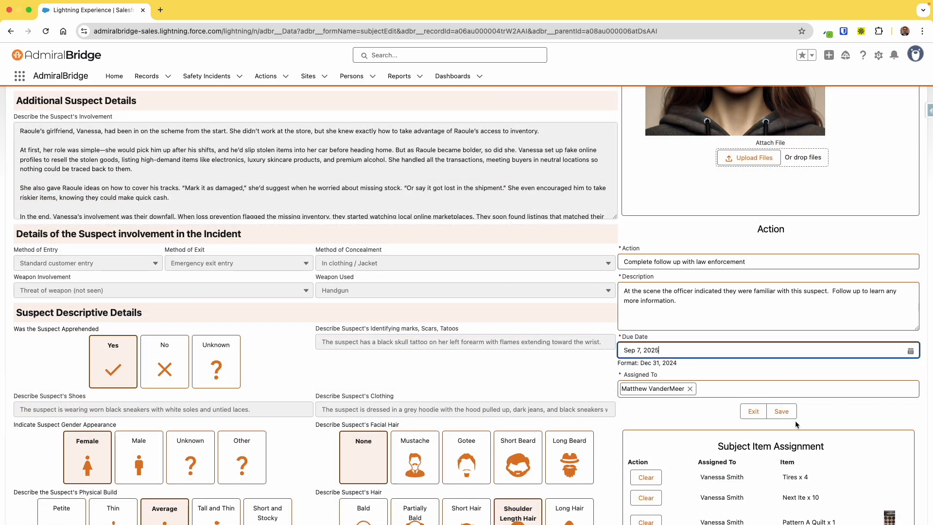
pyautogui.click(690, 389)
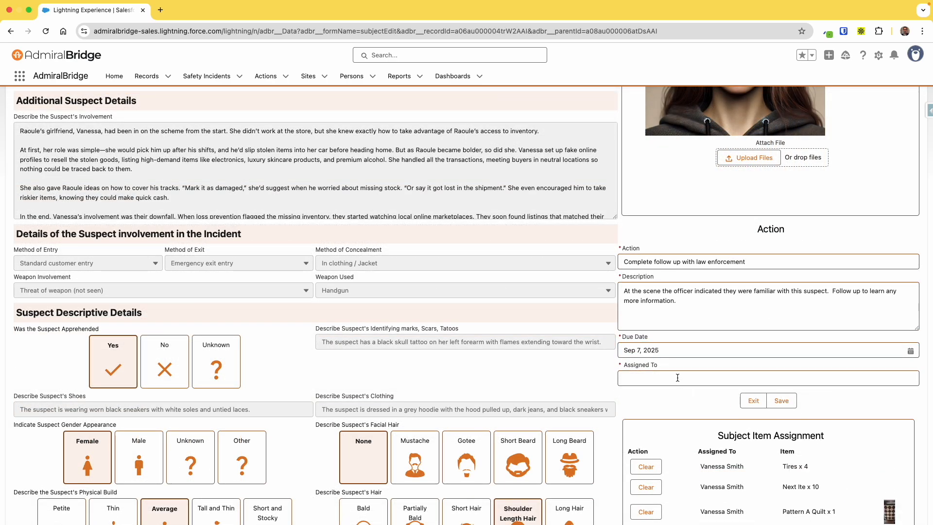
pyautogui.write('Amy')
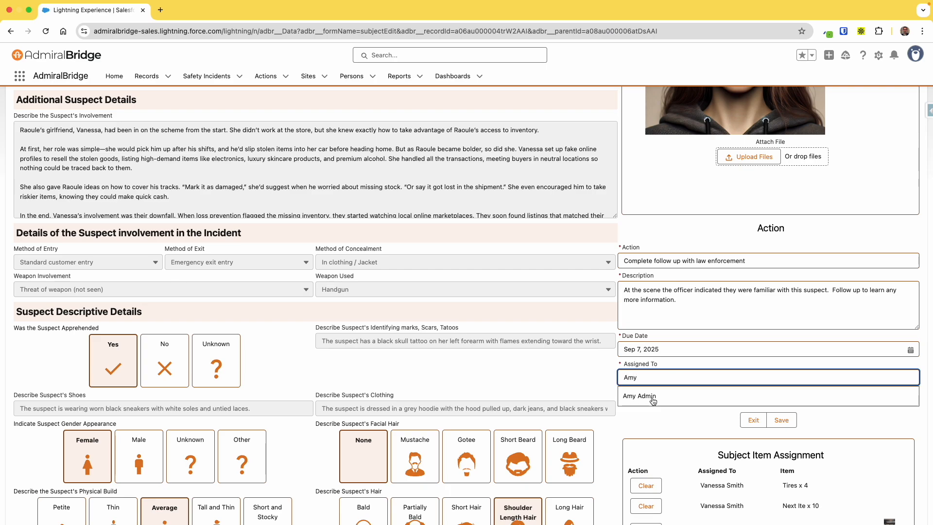
pyautogui.click(683, 413)
pyautogui.click(780, 400)
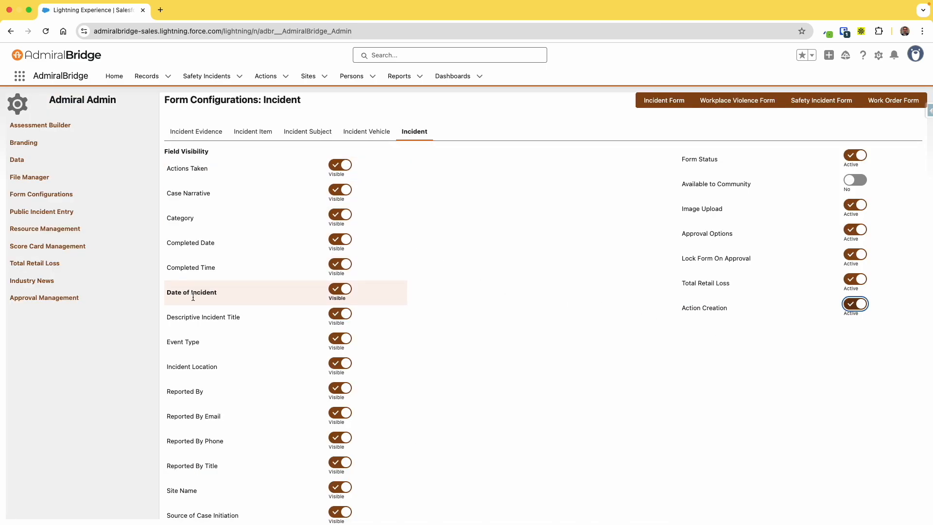
# - Make the Completed Time, Source of Case Initiation and Video Evidence URL fields not visible on the Incident form
pyautogui.scroll(-2, 192, 437)
pyautogui.scroll(-2, 190, 433)
pyautogui.scroll(3, 190, 434)
pyautogui.scroll(1, 190, 436)
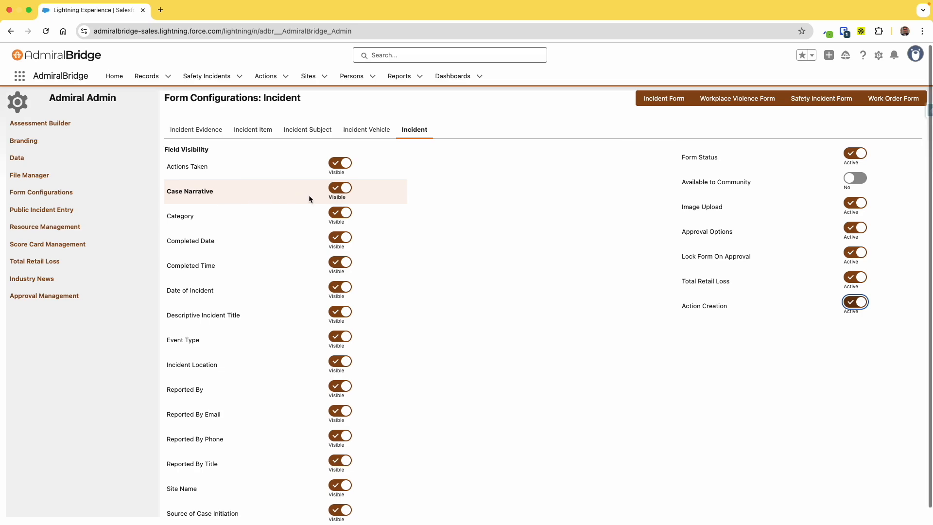
pyautogui.scroll(-1, 315, 196)
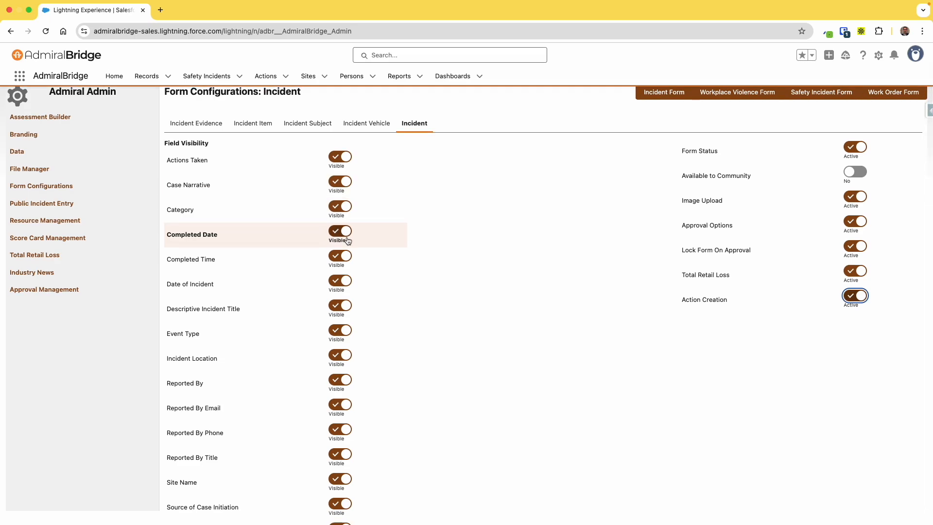
pyautogui.click(338, 257)
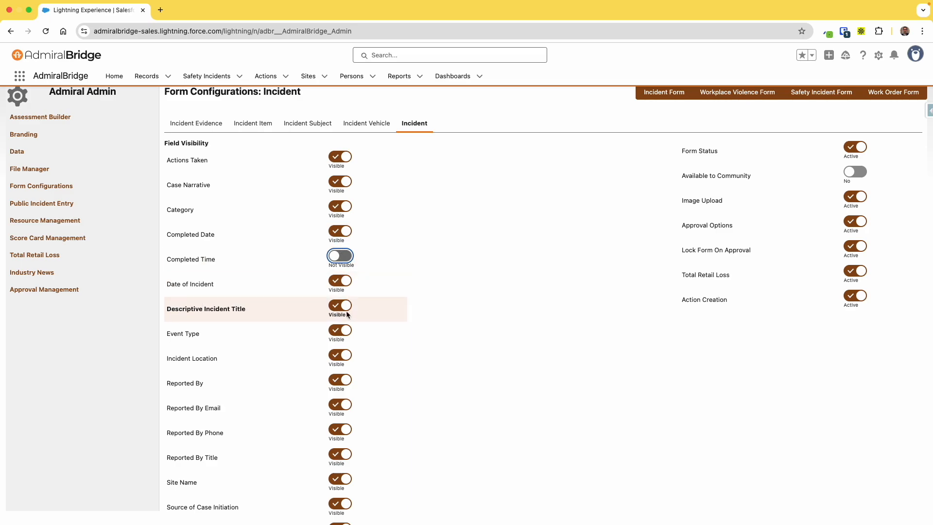
pyautogui.scroll(-5, 348, 385)
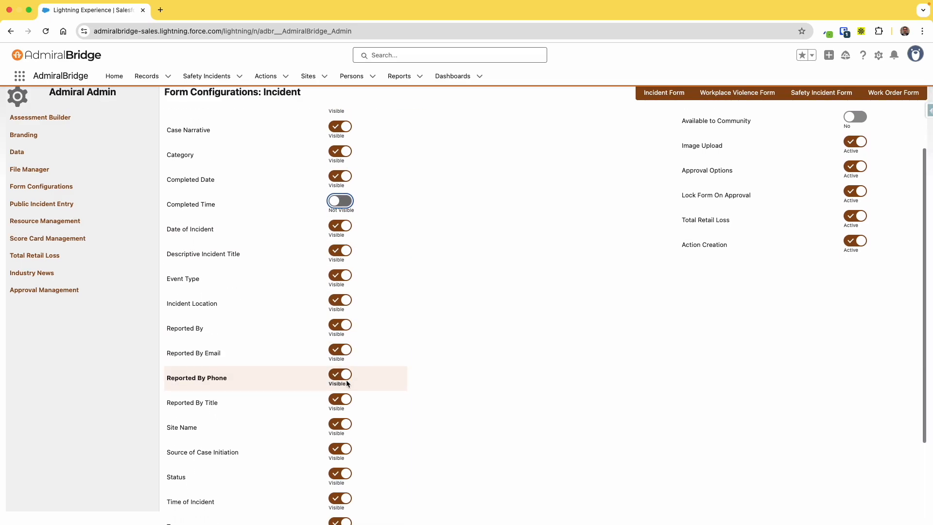
pyautogui.click(340, 388)
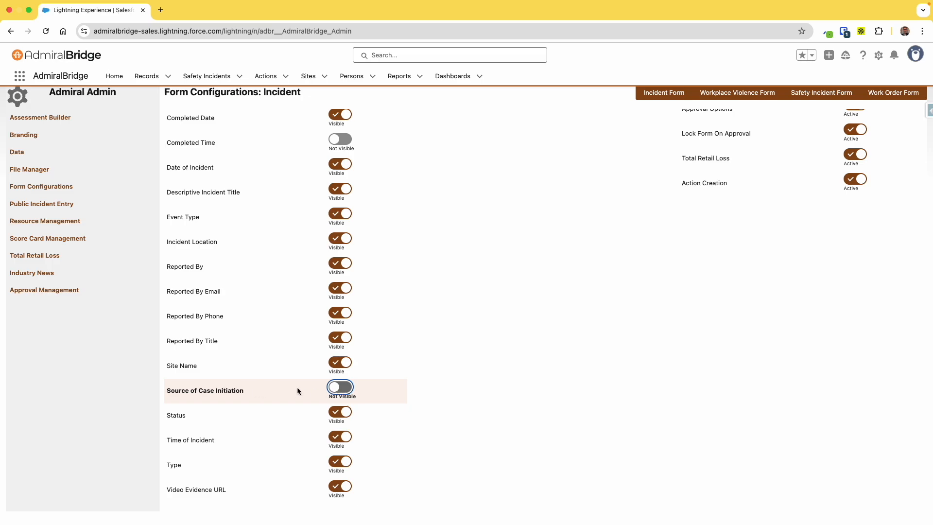
pyautogui.click(346, 494)
# - Review the field visibility and feature settings of the Incident Evidence, Incident Item, Incident Subject and Incident Vehicle forms
pyautogui.scroll(3, 390, 423)
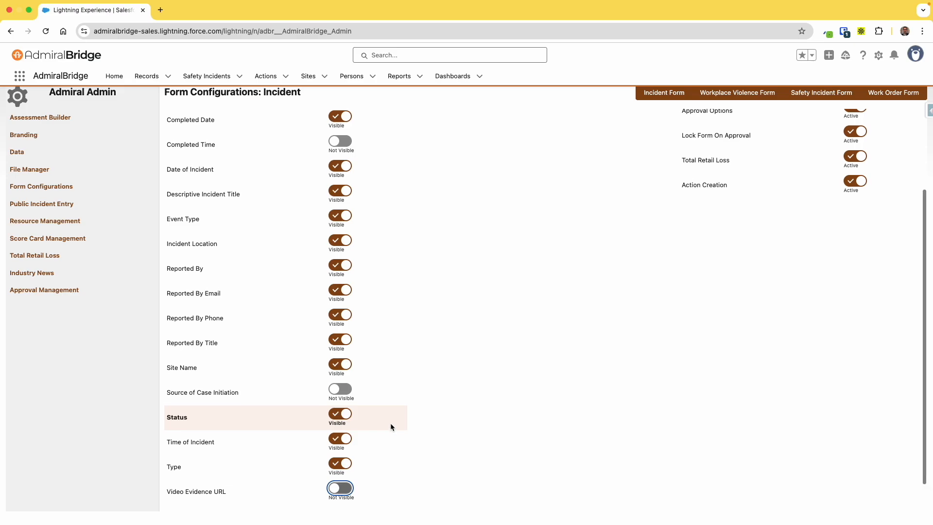
pyautogui.scroll(1, 393, 427)
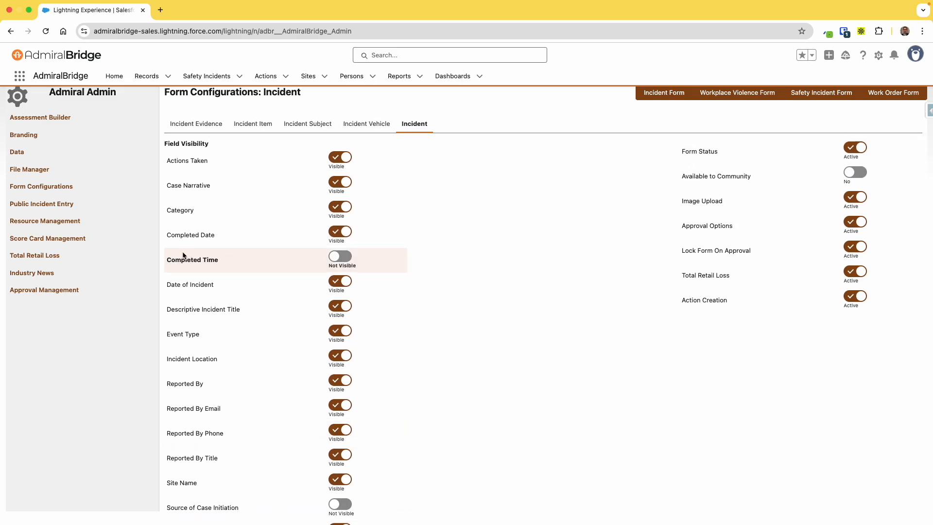
pyautogui.click(185, 124)
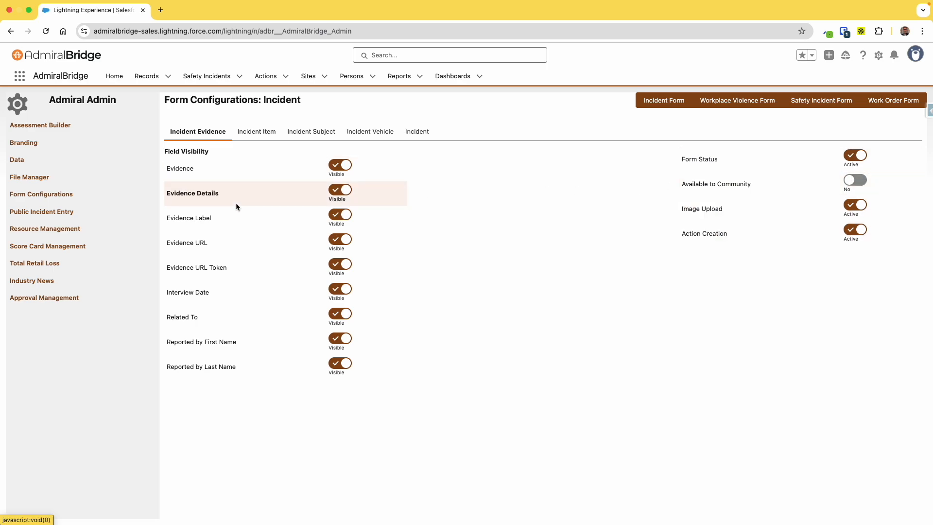
pyautogui.click(262, 132)
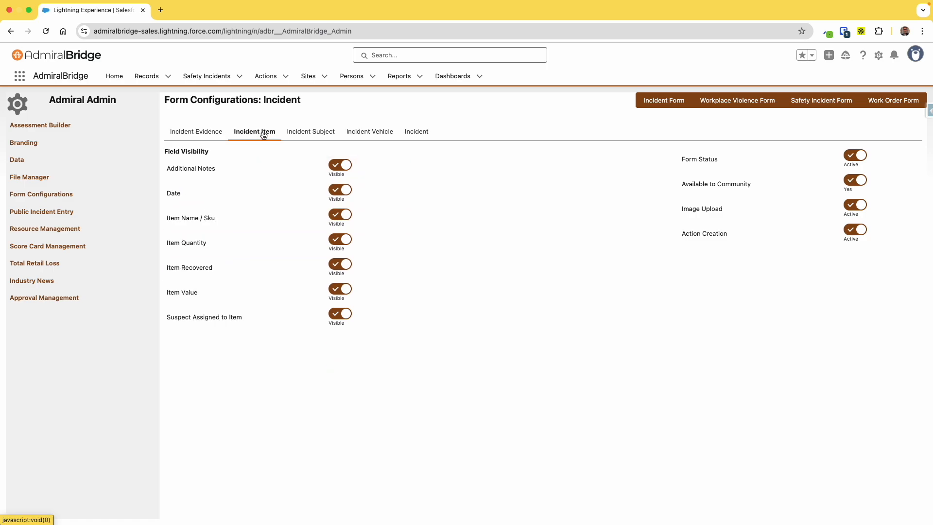
pyautogui.click(311, 134)
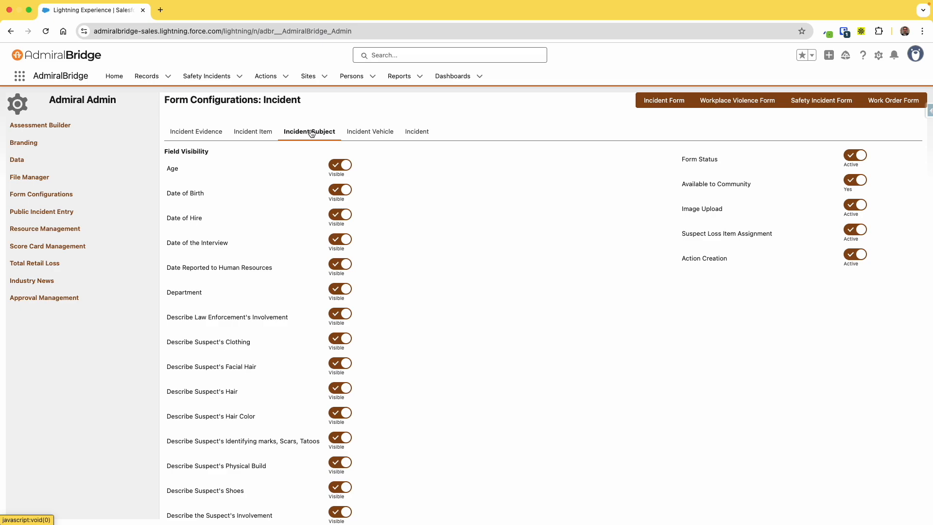
pyautogui.click(359, 134)
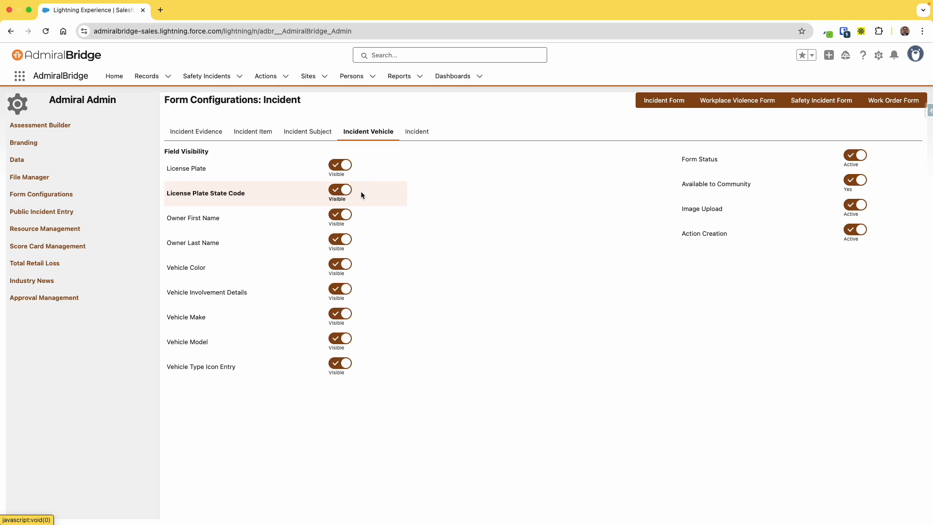
# - Review the Total Retail Loss configuration from the Store categories through to the Corporate categories
pyautogui.click(27, 268)
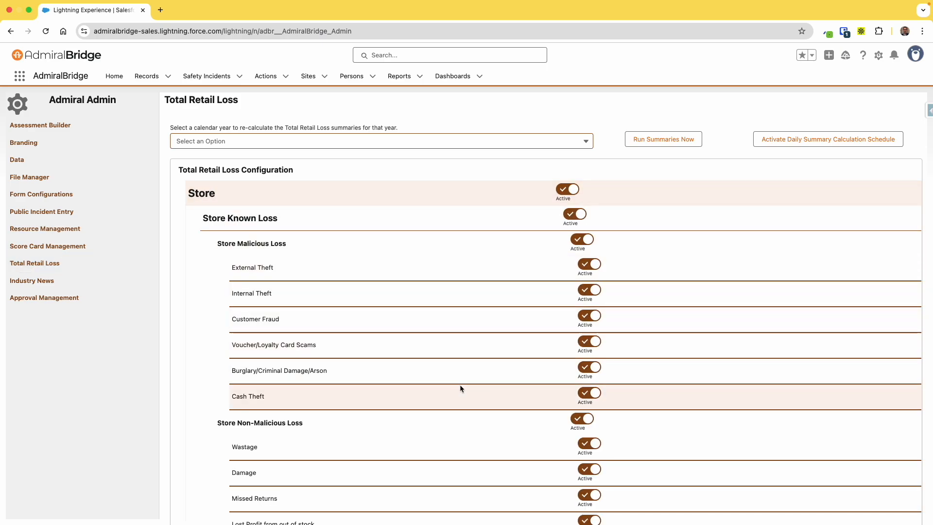
pyautogui.scroll(-5, 460, 388)
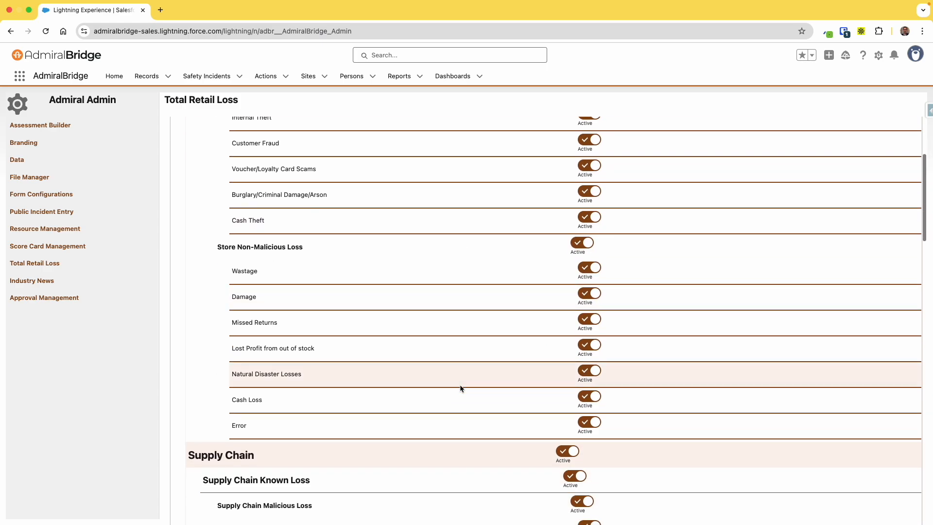
pyautogui.scroll(-7, 460, 388)
pyautogui.scroll(-7, 460, 387)
pyautogui.scroll(-6, 460, 388)
pyautogui.scroll(-11, 460, 387)
pyautogui.scroll(-8, 460, 387)
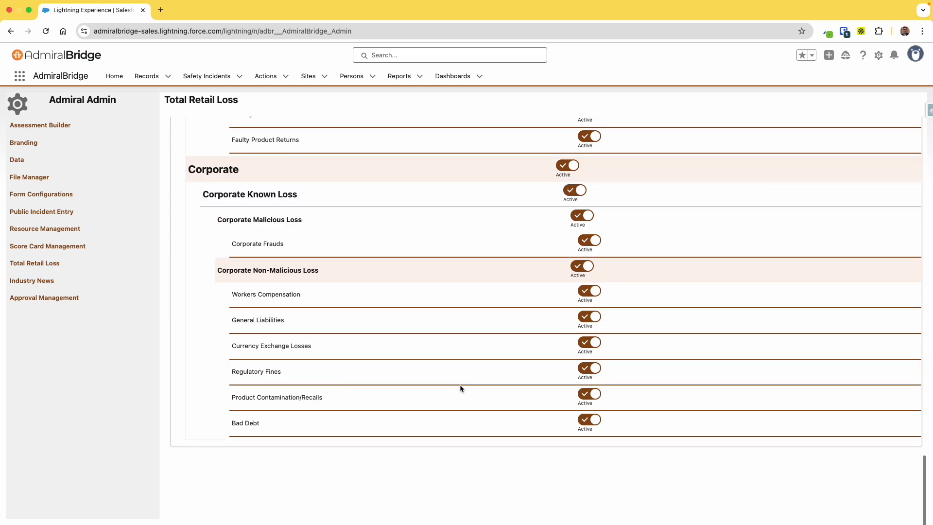
# - Switch the E-Commerce category of the Total Retail Loss configuration off and back to active
pyautogui.scroll(7, 461, 388)
pyautogui.scroll(16, 460, 384)
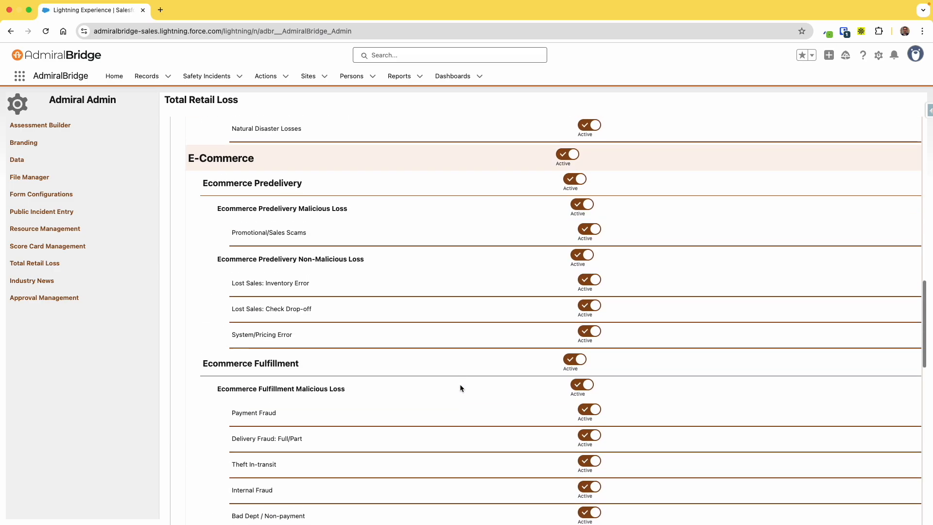
pyautogui.scroll(3, 459, 385)
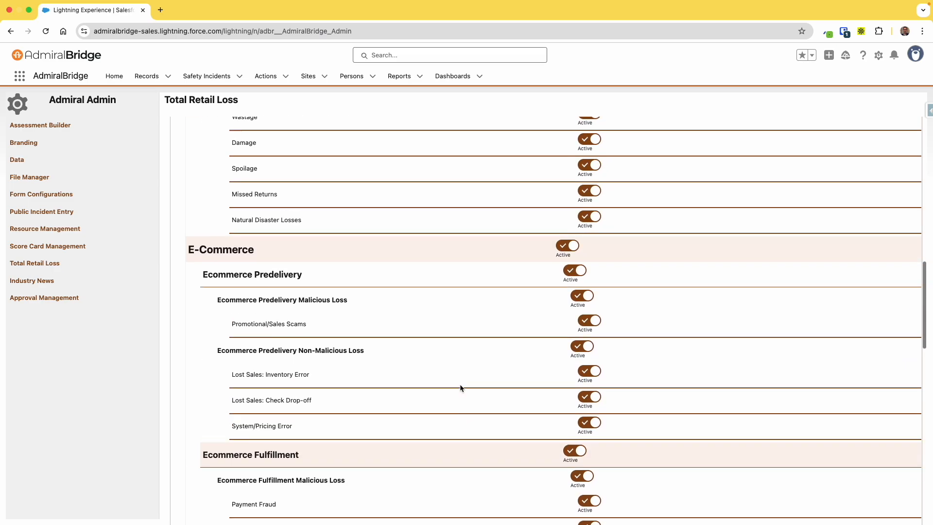
pyautogui.click(565, 250)
pyautogui.click(565, 249)
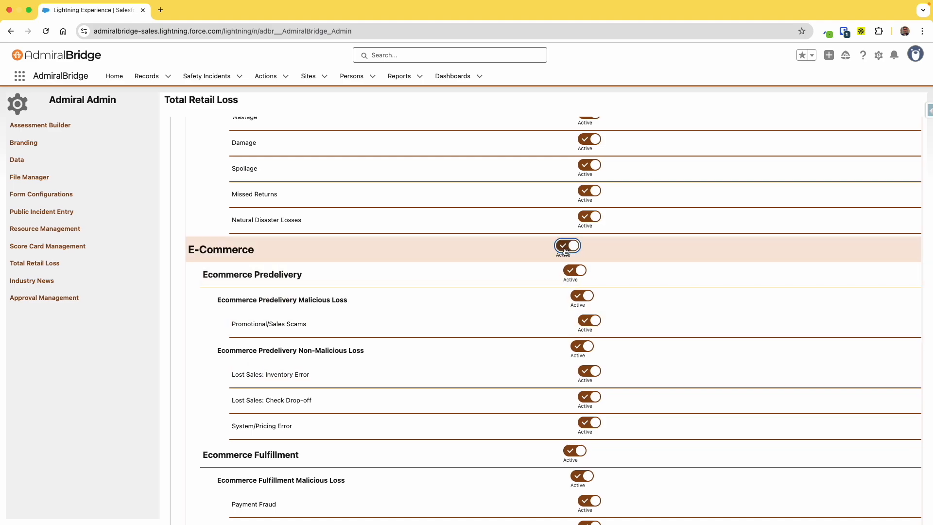
# - Activate the daily summary calculation schedule for Total Retail Loss
pyautogui.scroll(1, 513, 323)
pyautogui.scroll(20, 513, 321)
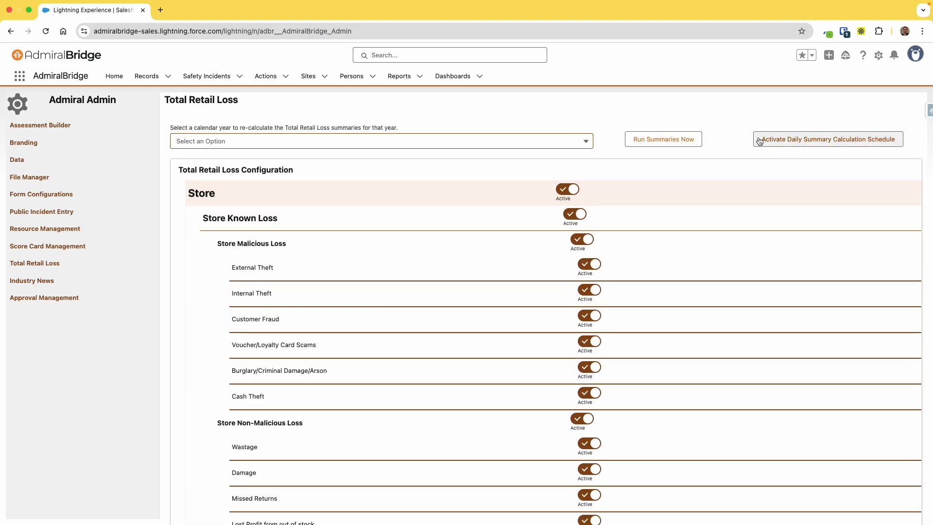
pyautogui.click(804, 139)
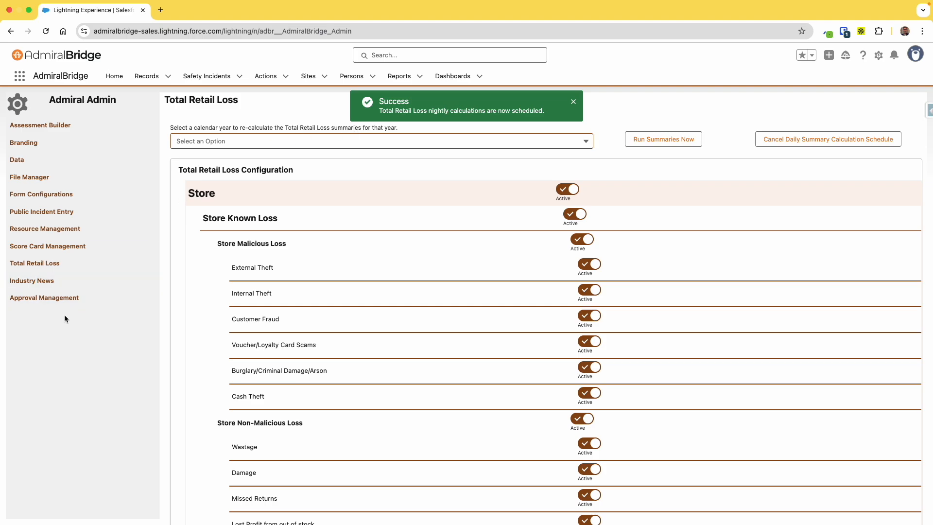
# - In Approval Management, add another employee as an incident approver and remove the admin user from the approvers
pyautogui.click(42, 298)
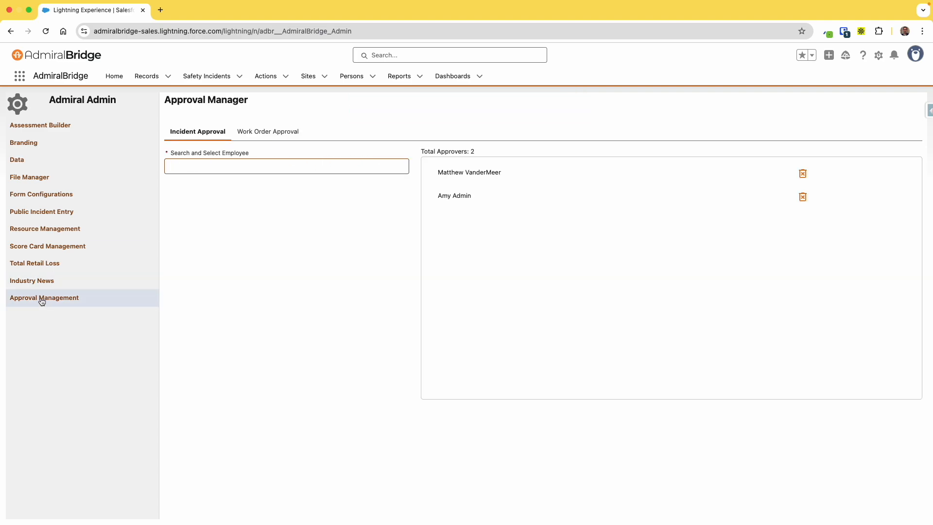
pyautogui.click(250, 167)
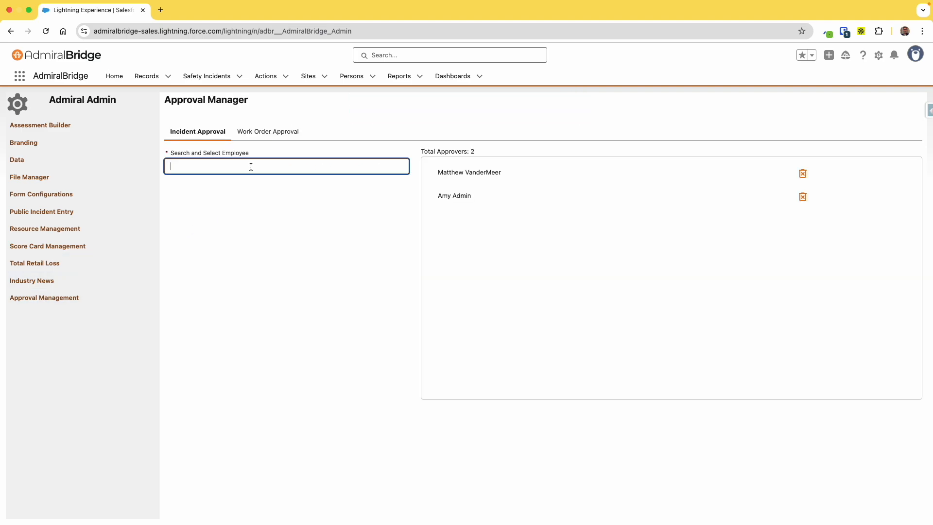
pyautogui.write('Heather')
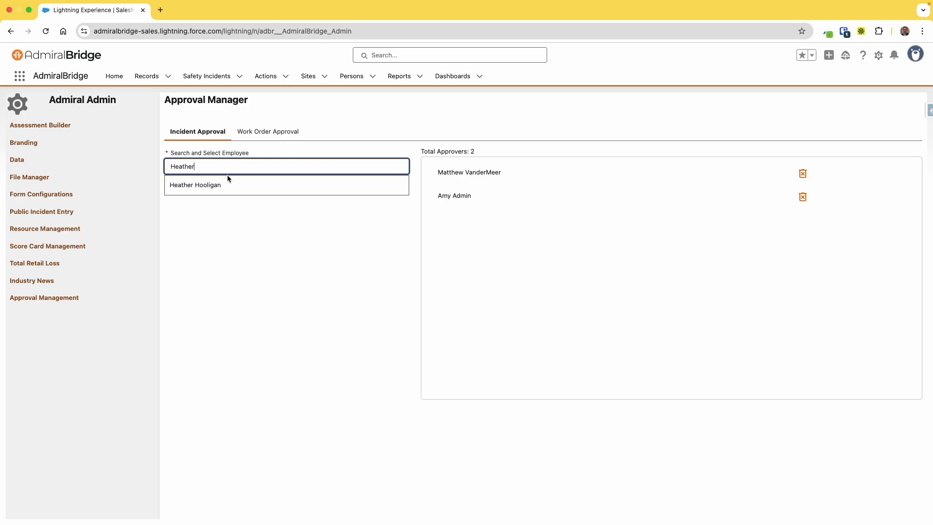
pyautogui.click(186, 185)
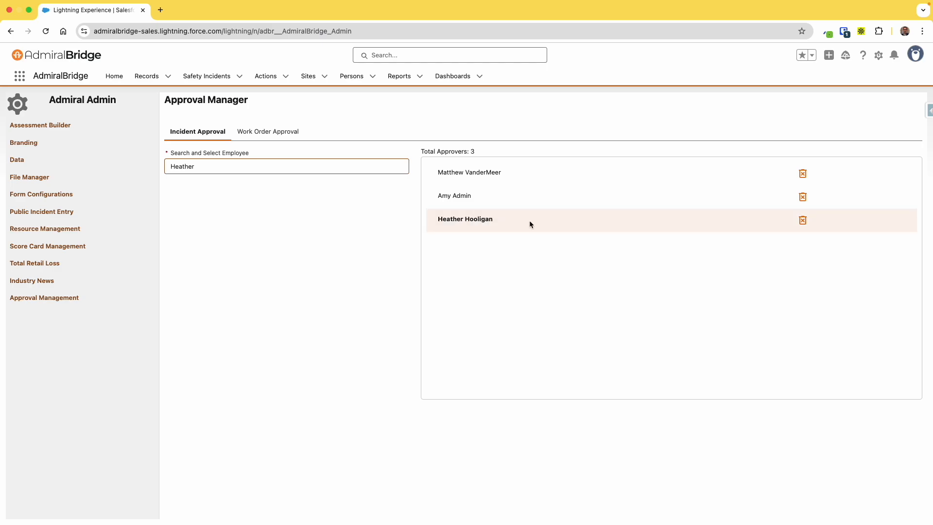
pyautogui.click(802, 198)
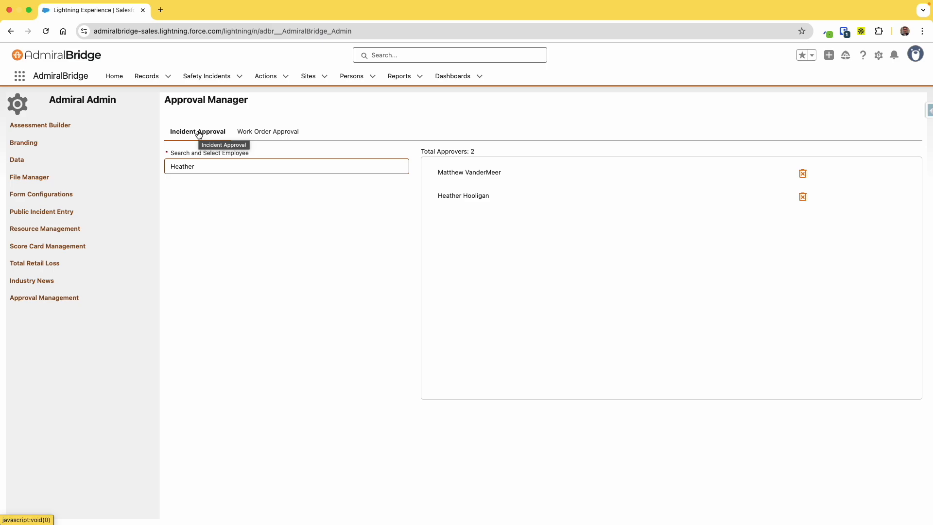
# - Create a new Incident record from the home page and set its incident date to Sep 4, 2025
pyautogui.click(115, 79)
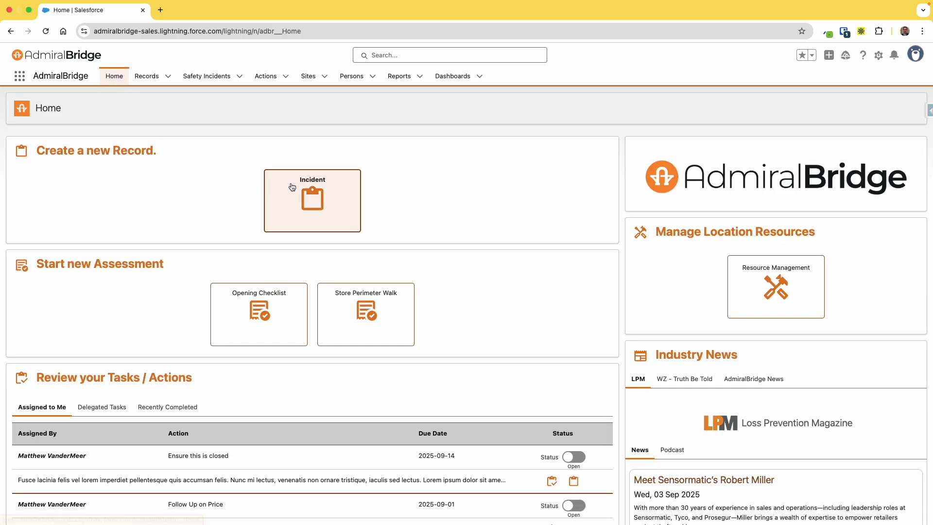
pyautogui.click(338, 192)
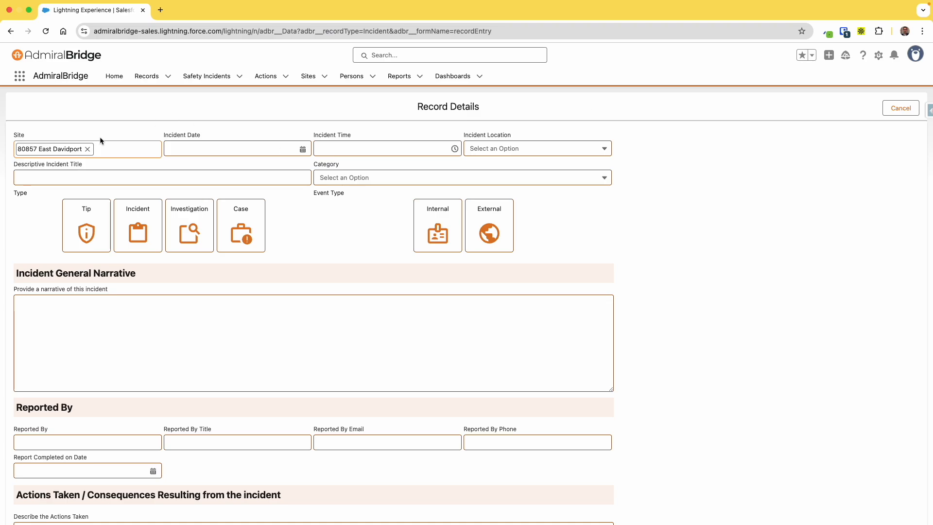
pyautogui.click(215, 148)
pyautogui.click(261, 204)
pyautogui.click(355, 151)
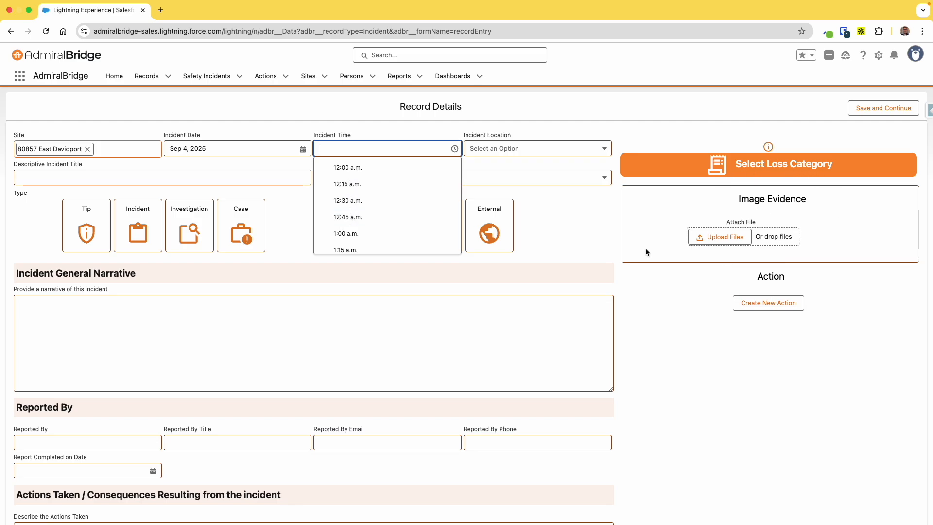
pyautogui.click(569, 214)
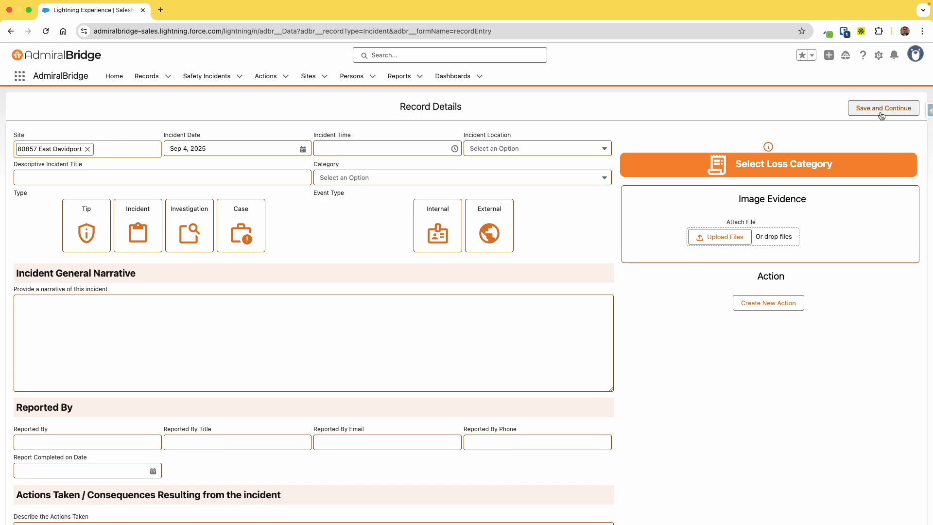
# - Classify the incident's loss category as Store, Malicious, Internal Theft
pyautogui.click(796, 167)
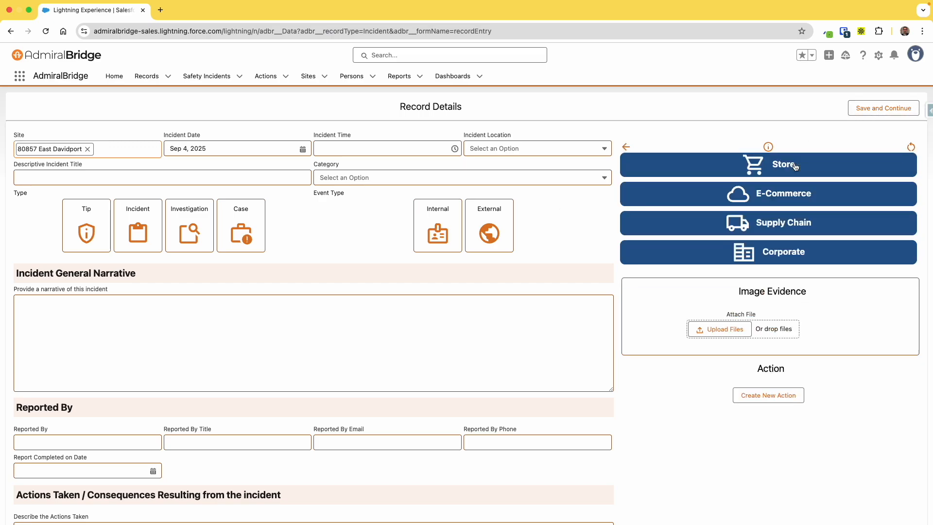
pyautogui.click(795, 167)
pyautogui.click(795, 171)
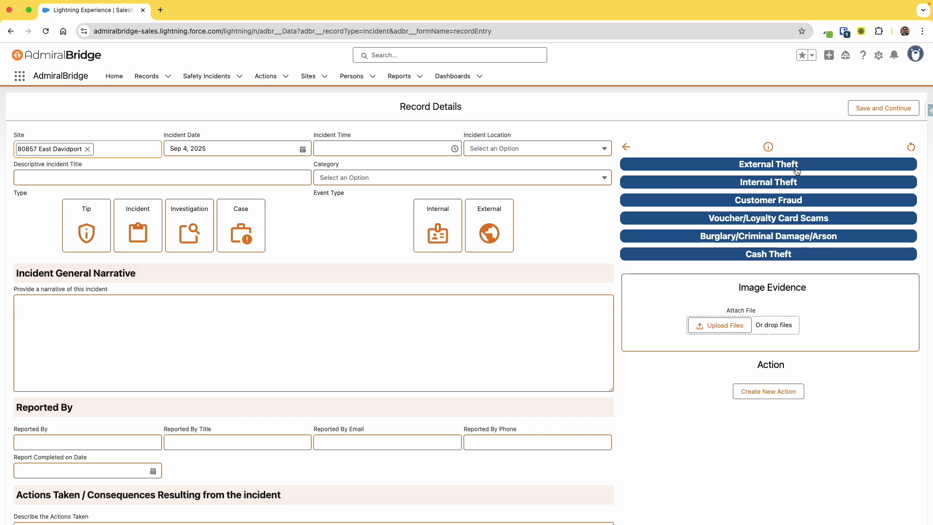
pyautogui.click(767, 185)
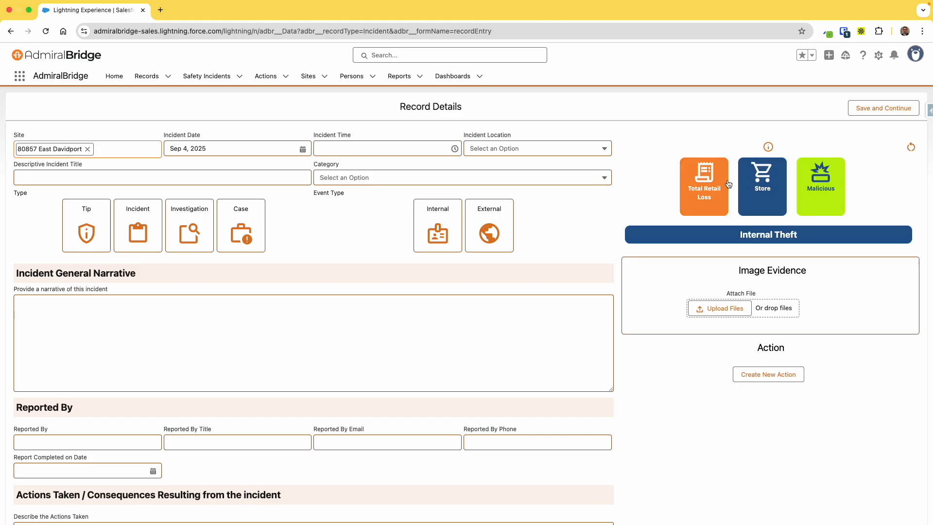
# - Replace the incident's site with 71816 New Nicolemouth
pyautogui.click(87, 150)
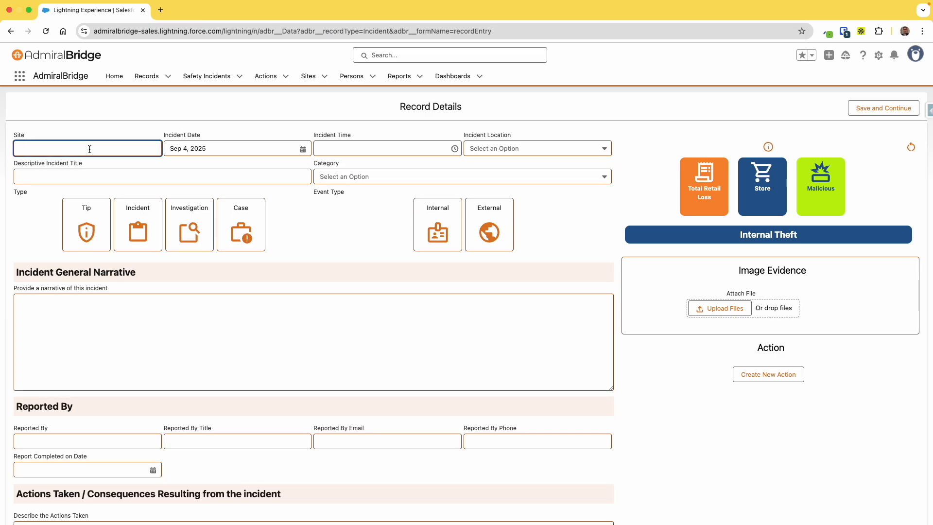
pyautogui.write('new')
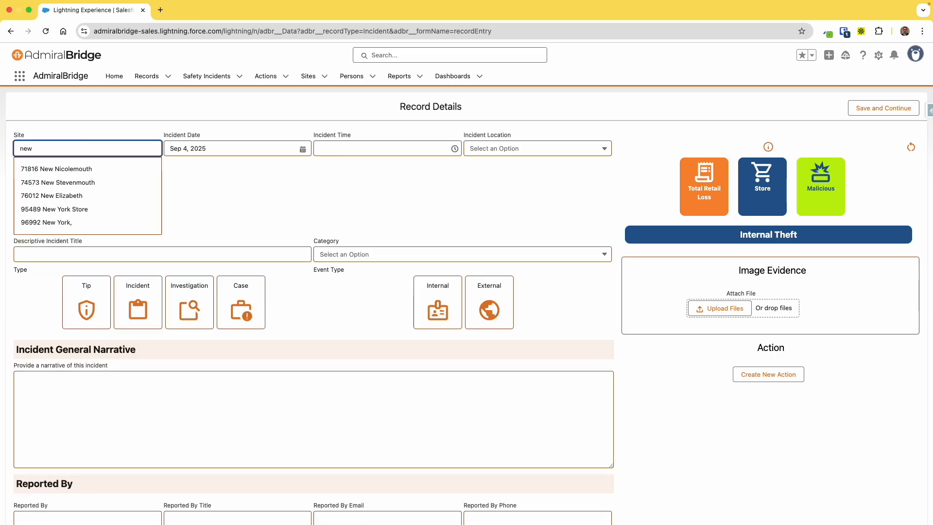
pyautogui.click(29, 170)
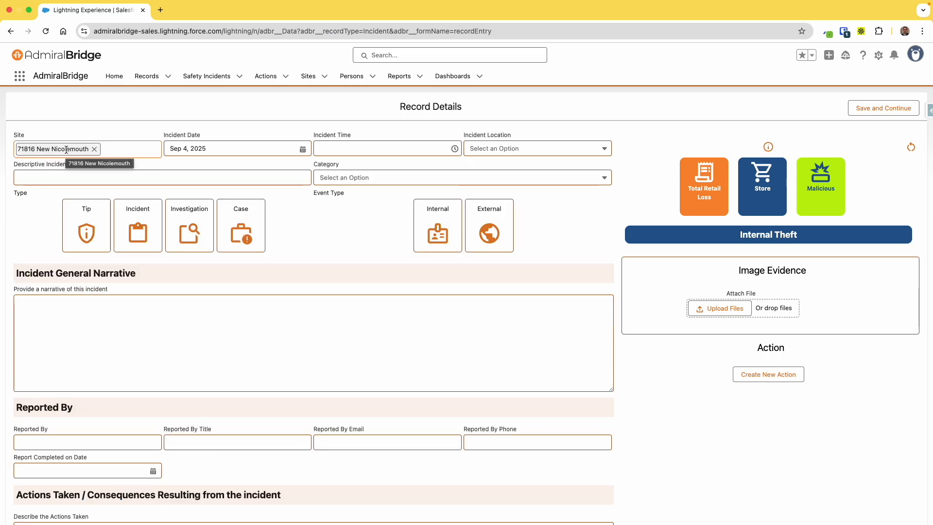
# - Set the record type to Incident and the event type to Internal, and save the record to continue
pyautogui.click(155, 241)
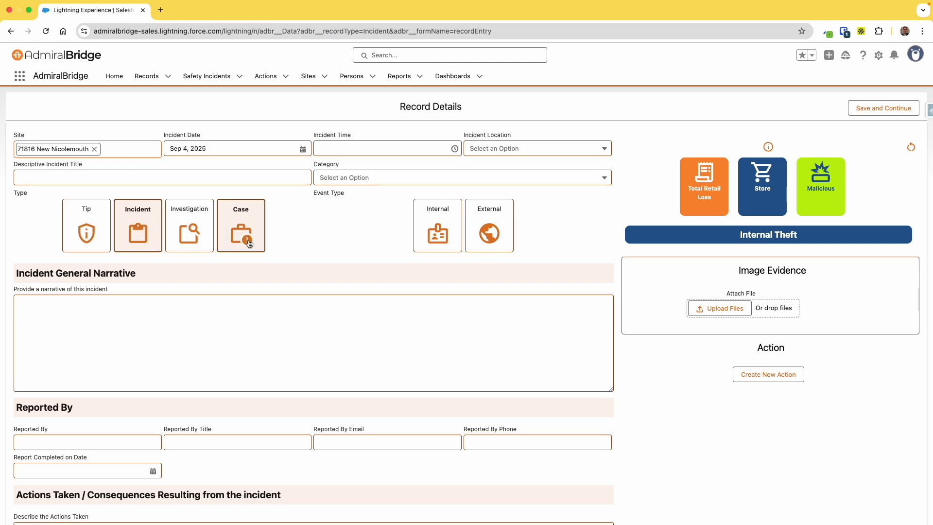
pyautogui.click(443, 229)
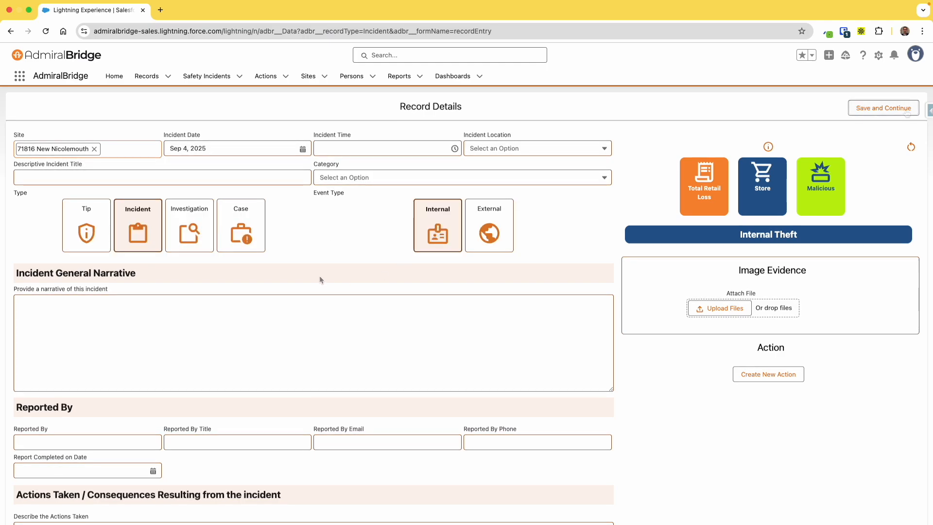
pyautogui.click(905, 109)
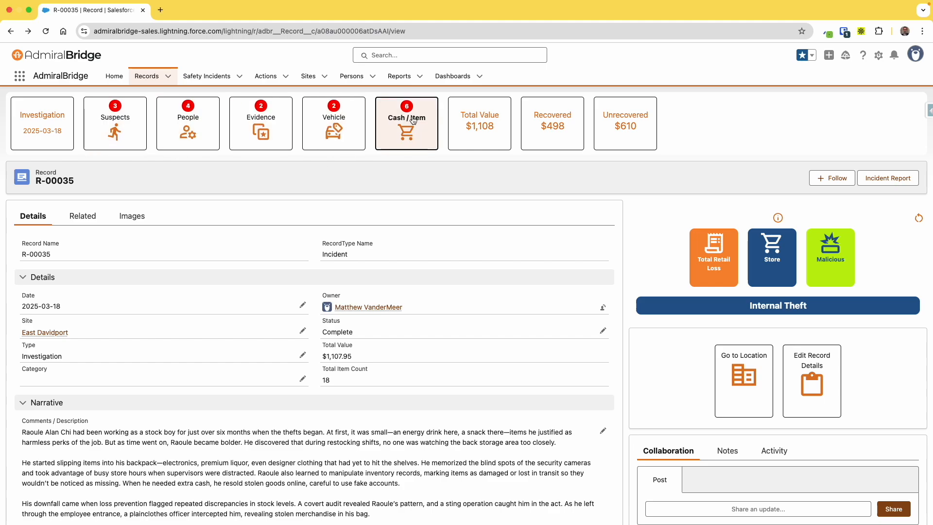
# - Review the suspects and the related record details and items of the open investigation record
pyautogui.click(124, 125)
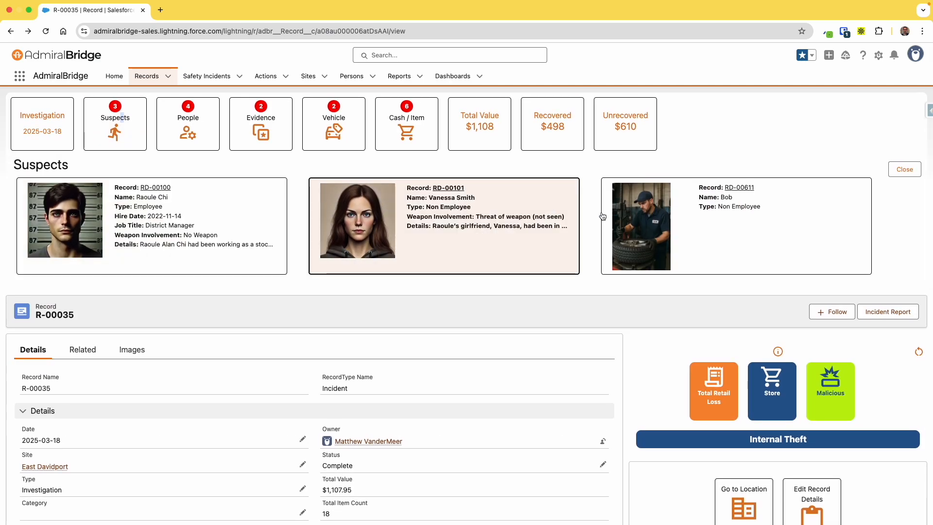
pyautogui.click(87, 343)
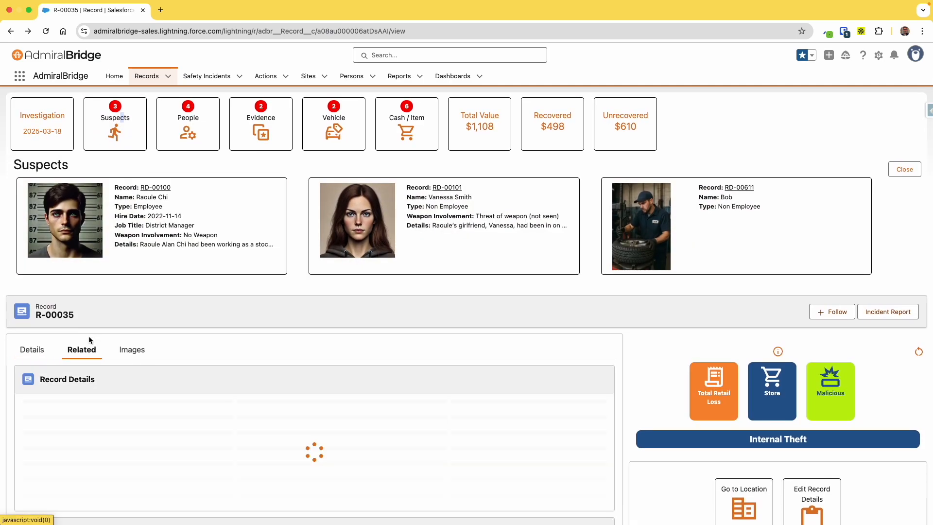
pyautogui.scroll(-5, 89, 336)
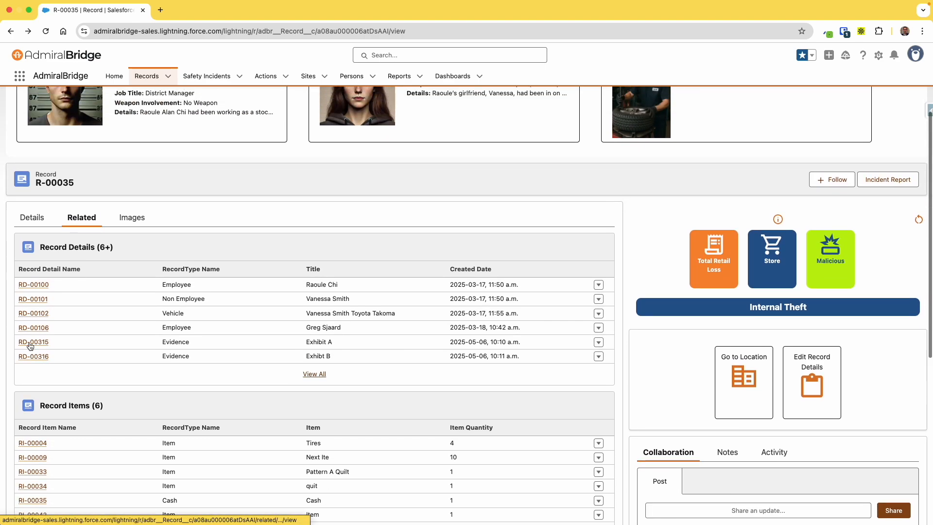
pyautogui.scroll(3, 30, 345)
# - Compress the image 20231009_180603 in the record's image gallery
pyautogui.click(136, 351)
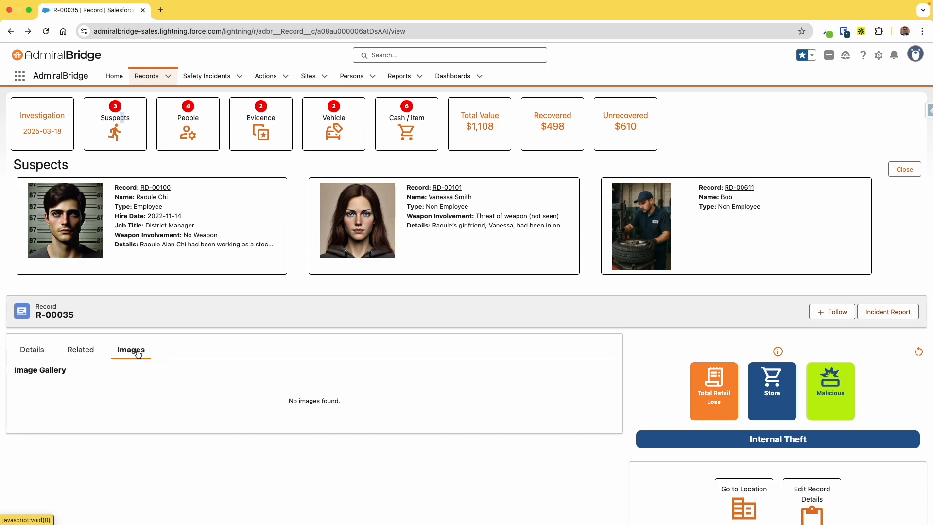
pyautogui.scroll(-6, 71, 331)
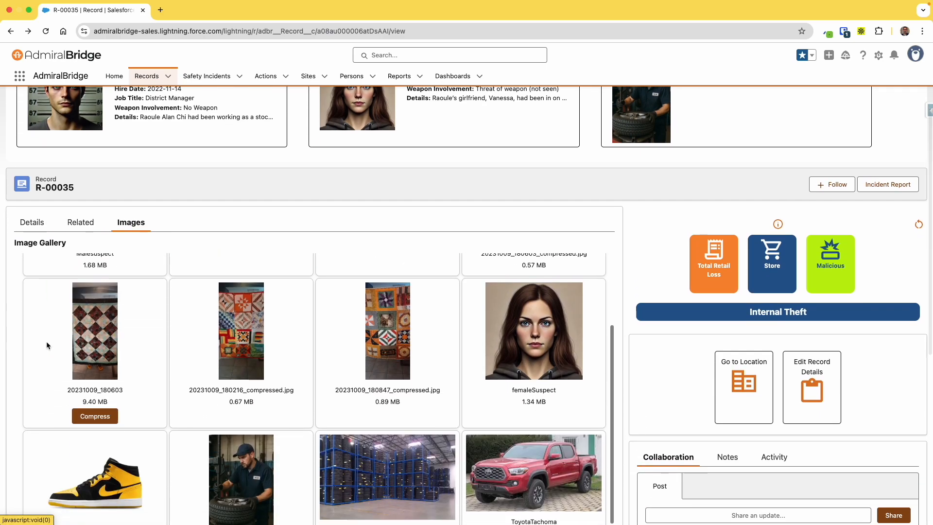
pyautogui.scroll(-7, 47, 345)
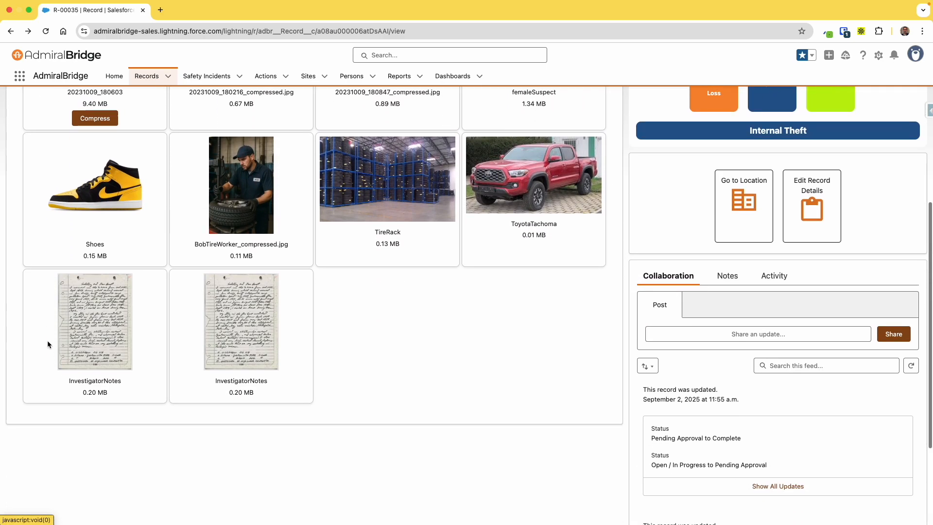
pyautogui.scroll(4, 48, 344)
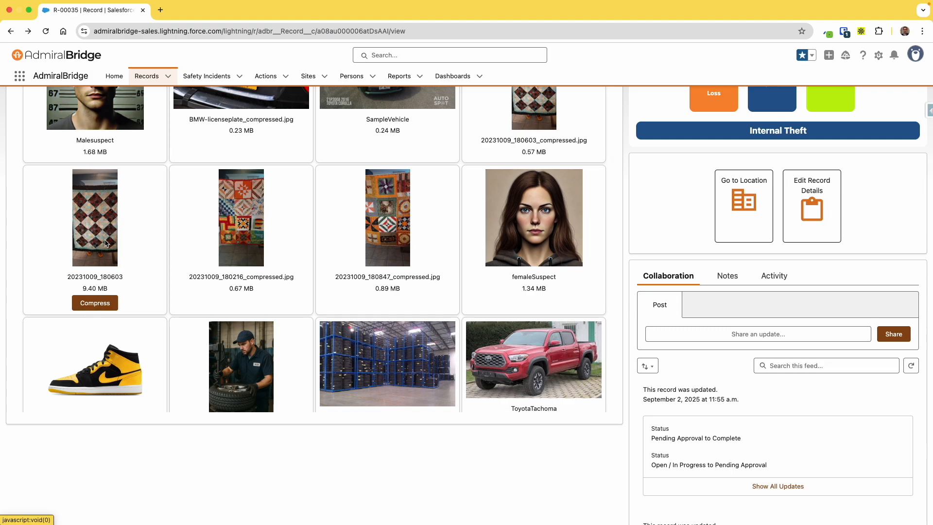
pyautogui.click(96, 304)
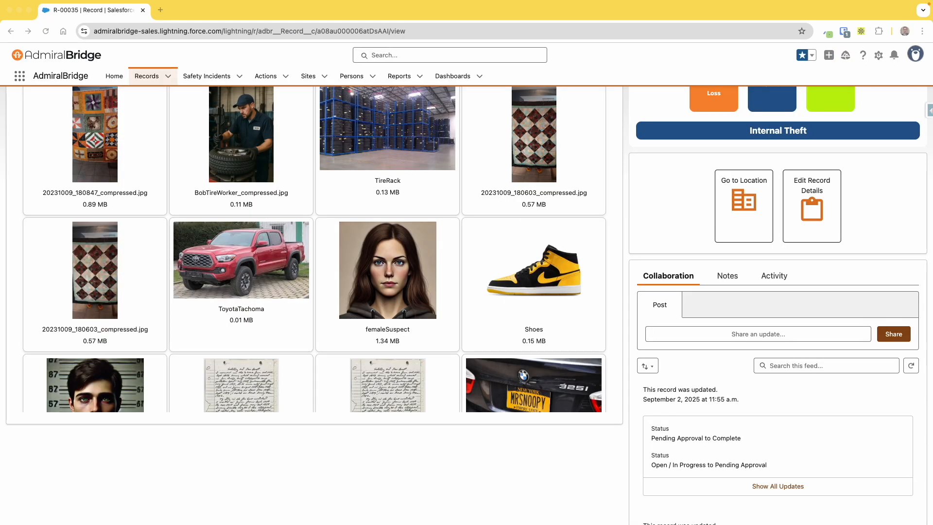
# - Share a collaboration post on the record that mentions the colleague and says "We are finished with this."
pyautogui.scroll(-1, 714, 301)
pyautogui.click(714, 303)
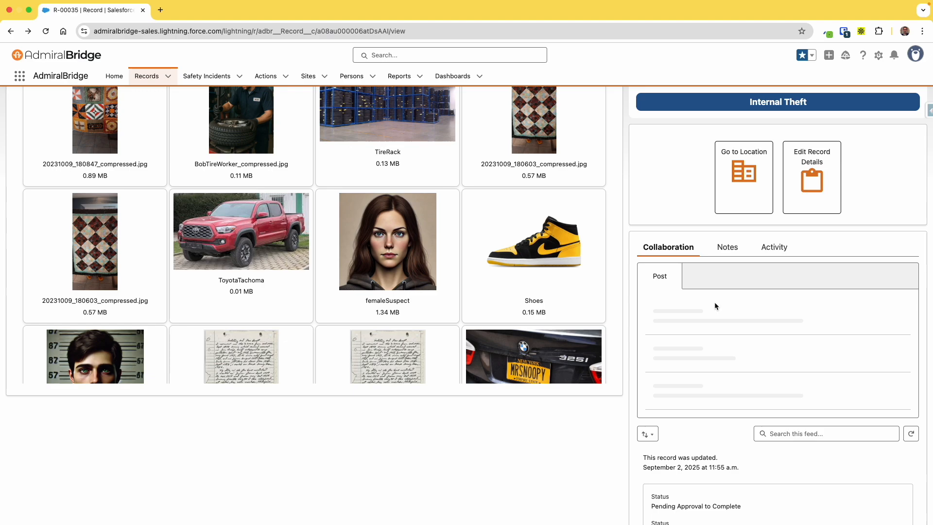
pyautogui.write('@')
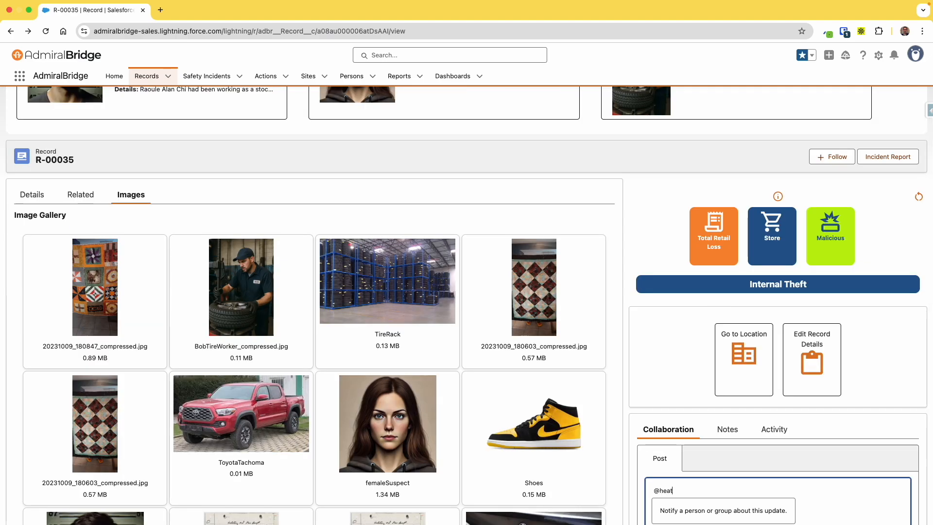
pyautogui.write('heat')
pyautogui.scroll(-3, 742, 282)
pyautogui.click(704, 379)
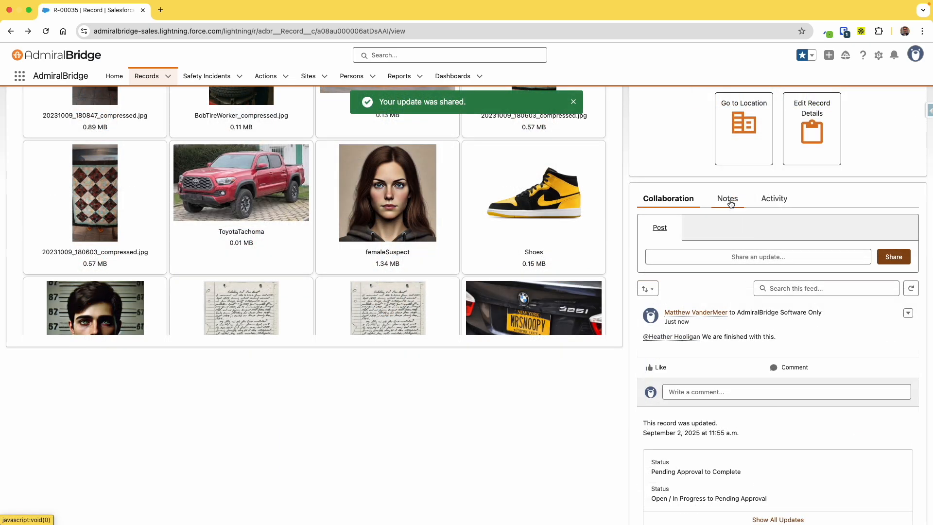
# - Open the investigation's record details form, review its narrative, approval comments and status, and save to return to the record
pyautogui.scroll(10, 725, 226)
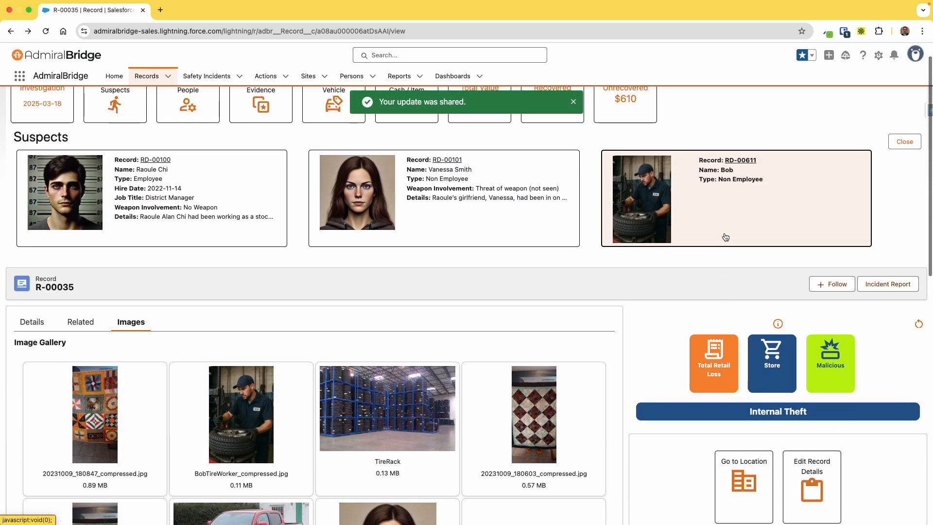
pyautogui.scroll(1, 725, 236)
pyautogui.click(16, 124)
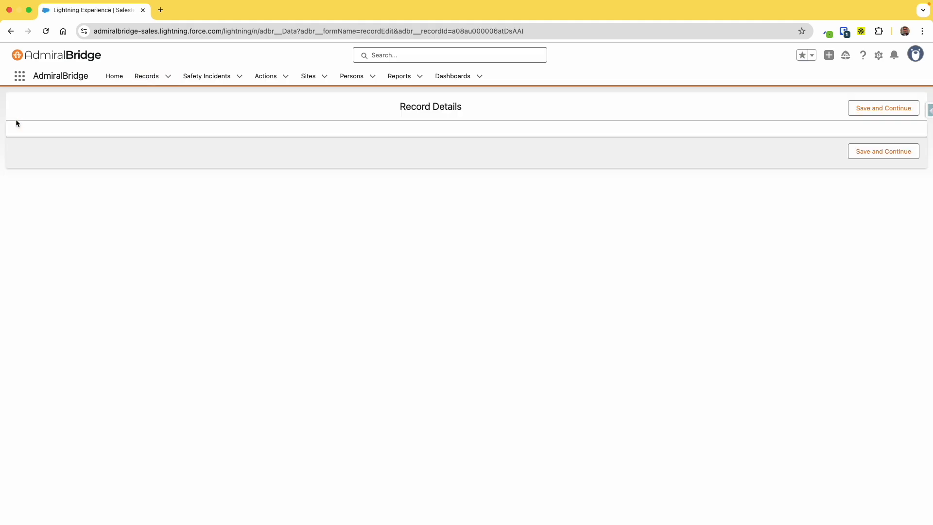
pyautogui.scroll(-5, 602, 369)
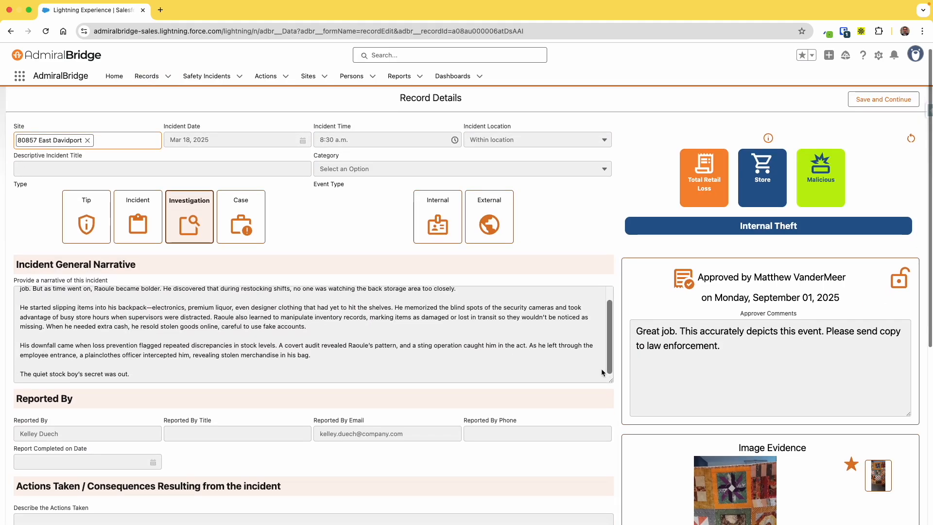
pyautogui.moveTo(709, 278); pyautogui.dragTo(814, 297)
pyautogui.click(814, 297)
pyautogui.scroll(-2, 651, 308)
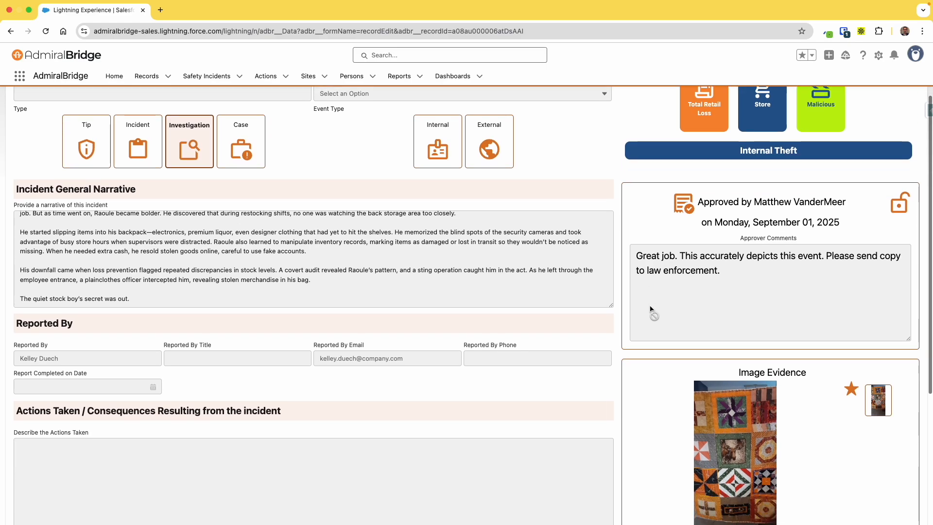
pyautogui.scroll(2, 547, 306)
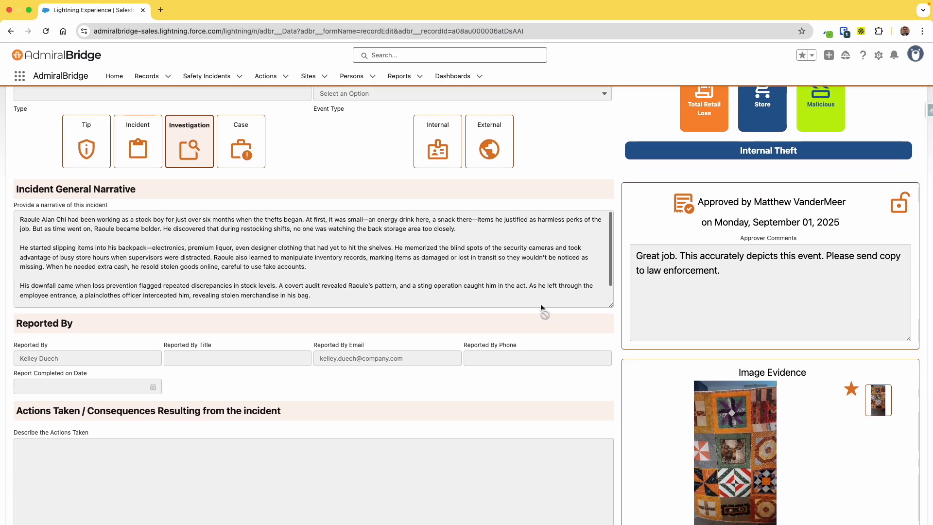
pyautogui.scroll(-2, 330, 335)
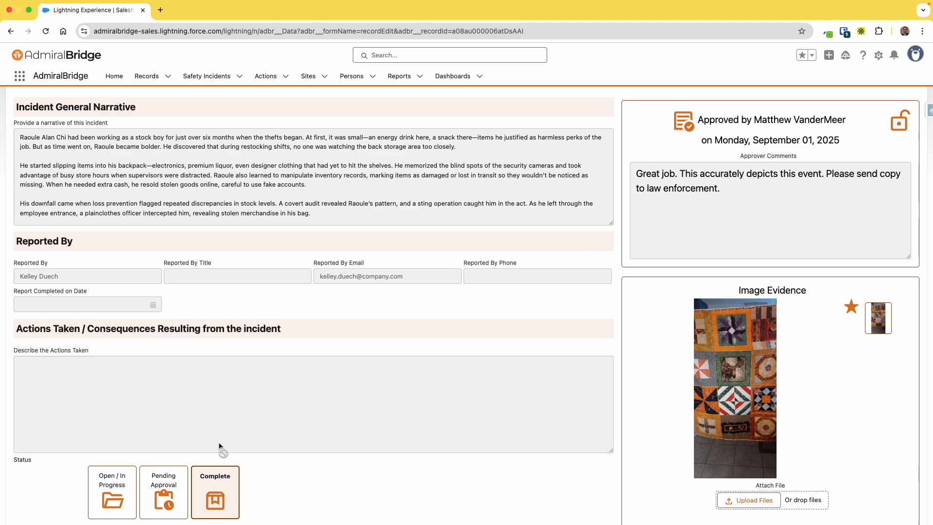
pyautogui.scroll(4, 377, 395)
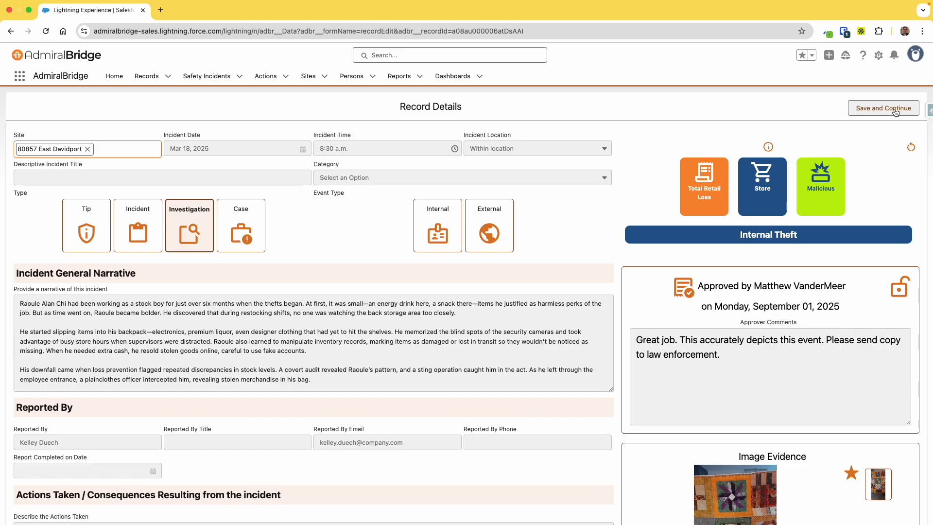
pyautogui.click(895, 111)
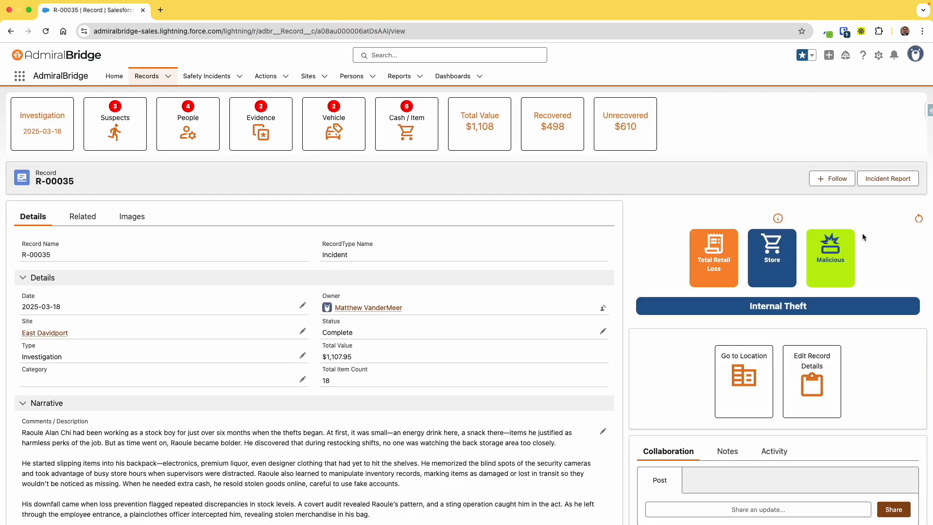
# - Generate the investigation's Incident Report PDF and check its cover page, print date and confidentiality footer
pyautogui.click(891, 181)
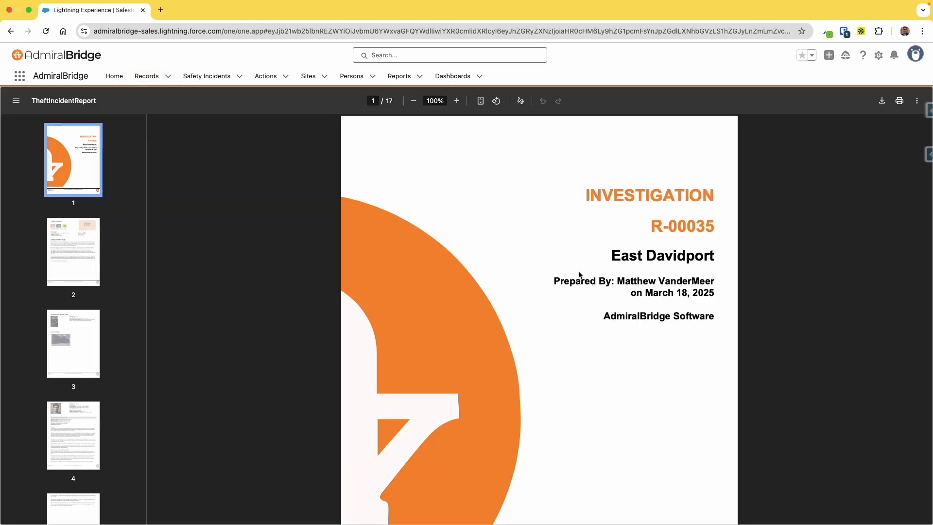
pyautogui.scroll(-3, 531, 271)
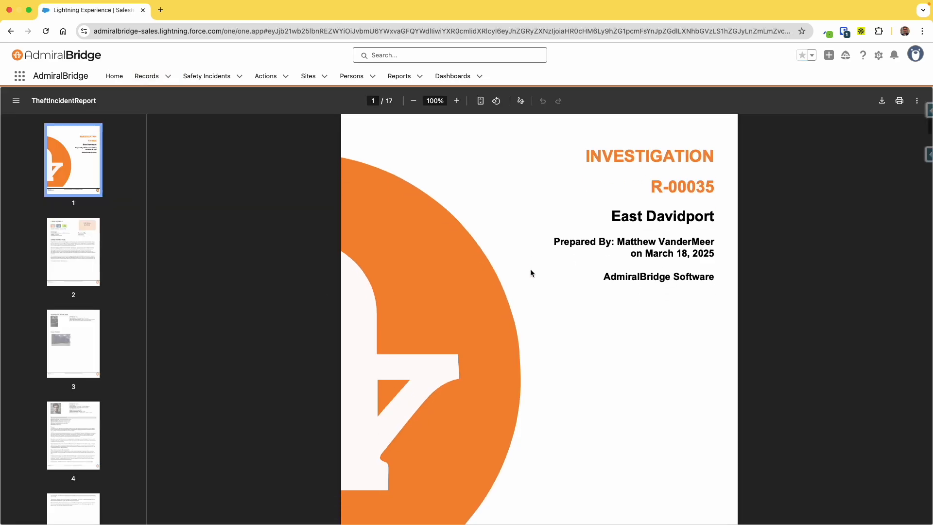
pyautogui.scroll(-2, 531, 272)
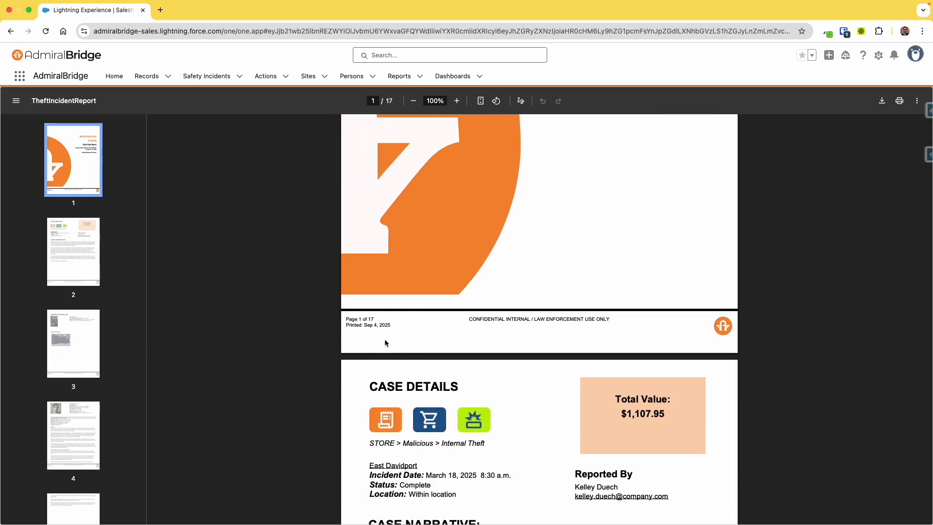
pyautogui.moveTo(346, 319); pyautogui.dragTo(397, 327)
pyautogui.moveTo(469, 318); pyautogui.dragTo(613, 333)
pyautogui.click(608, 331)
# - Review the report's case details, narrative, suspect pages, image evidence and exhibits, and leave the report
pyautogui.scroll(-10, 577, 334)
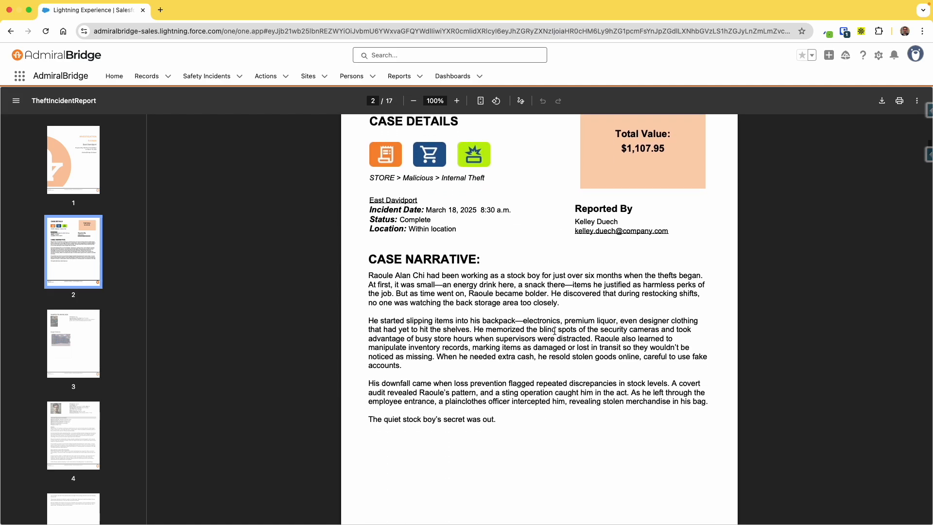
pyautogui.scroll(-10, 554, 331)
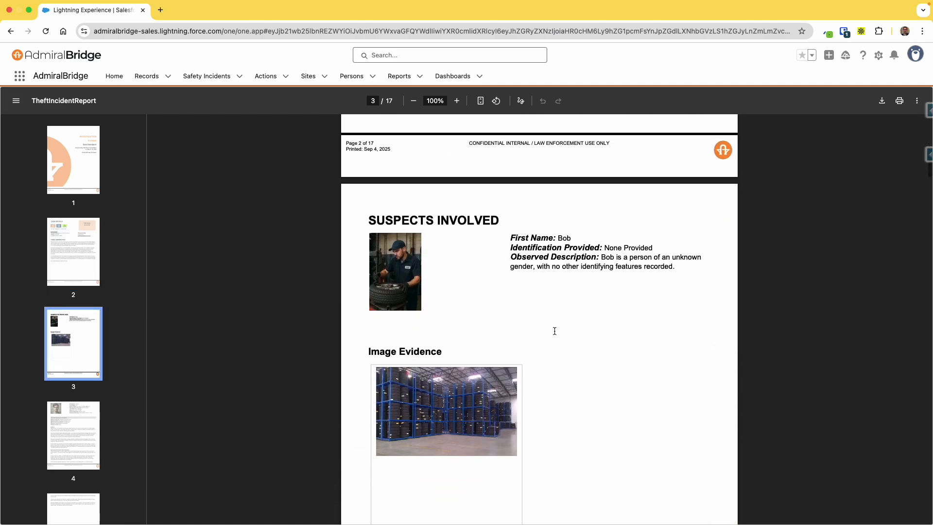
pyautogui.scroll(-6, 555, 334)
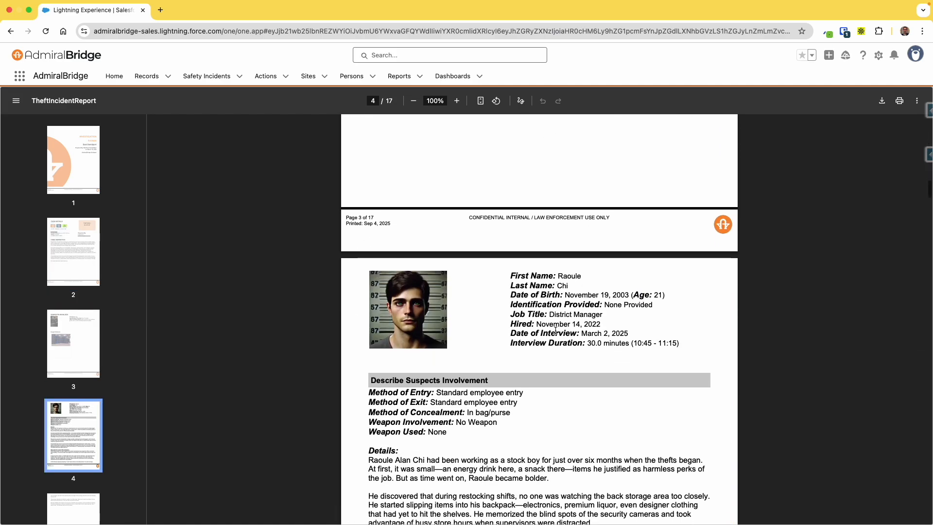
pyautogui.scroll(-2, 555, 331)
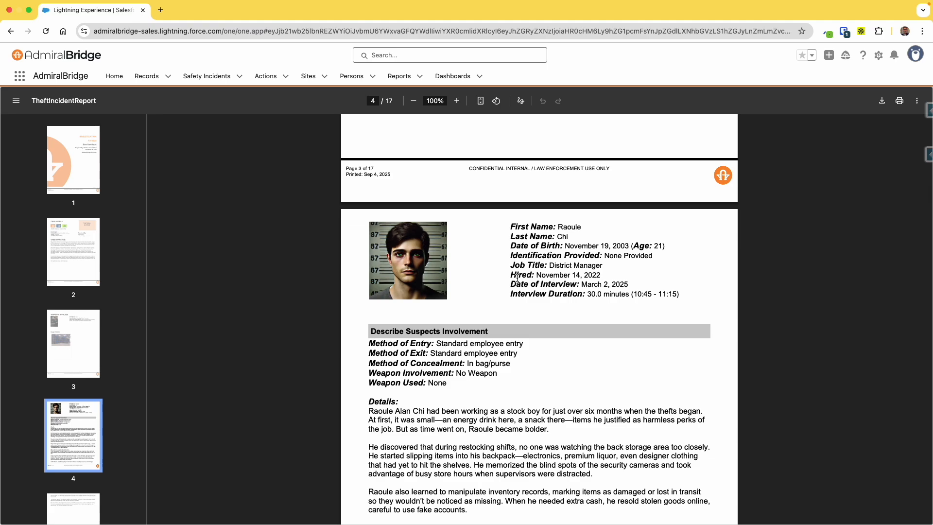
pyautogui.scroll(1, 545, 361)
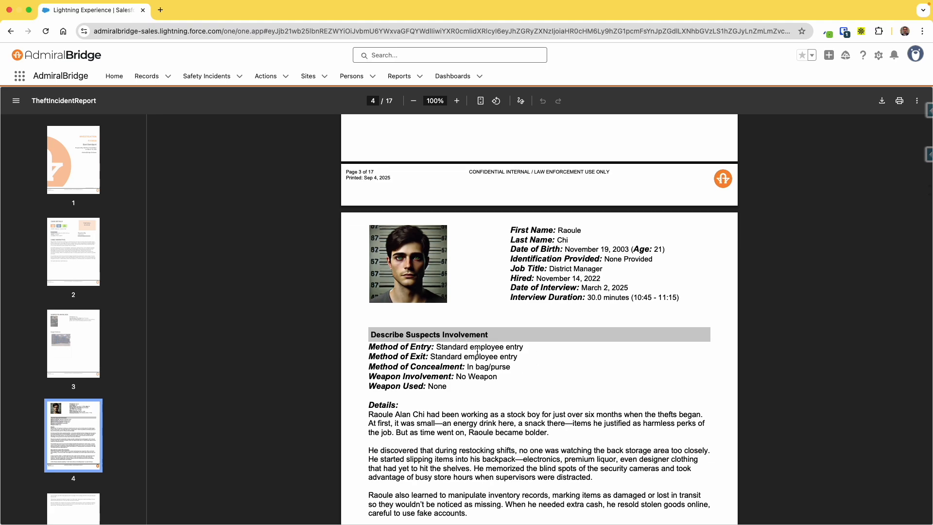
pyautogui.scroll(-5, 591, 374)
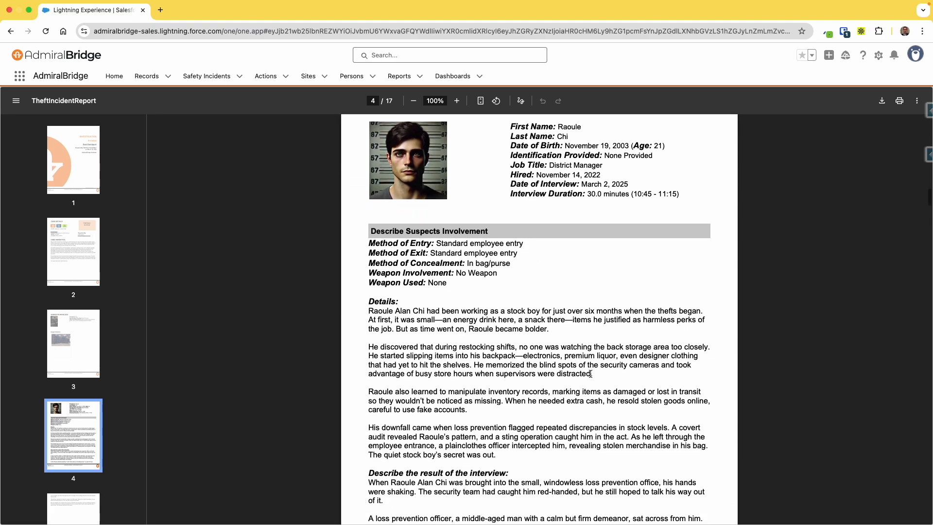
pyautogui.scroll(-15, 591, 373)
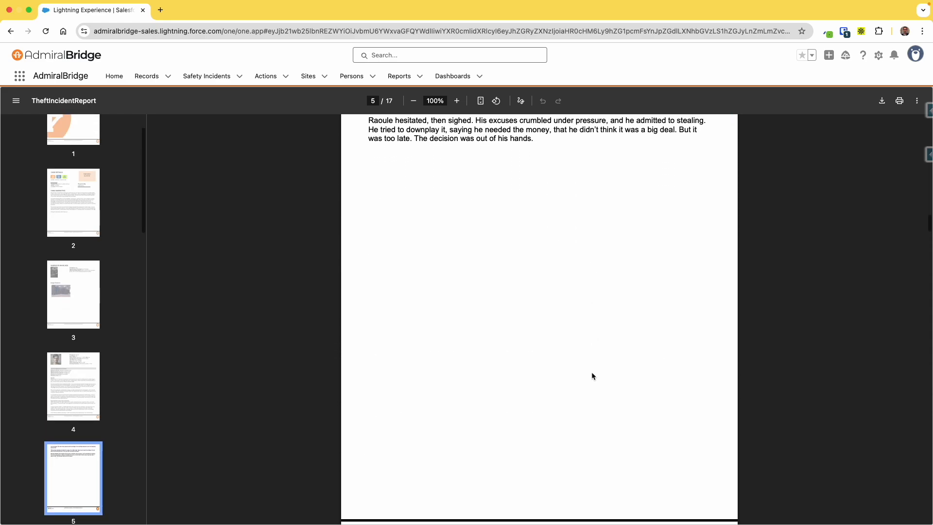
pyautogui.scroll(-20, 592, 375)
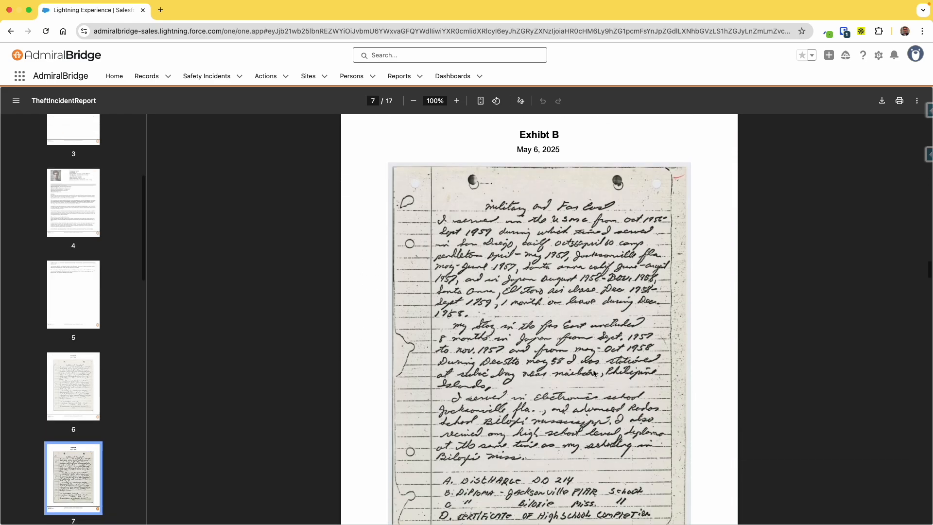
pyautogui.scroll(-3, 593, 372)
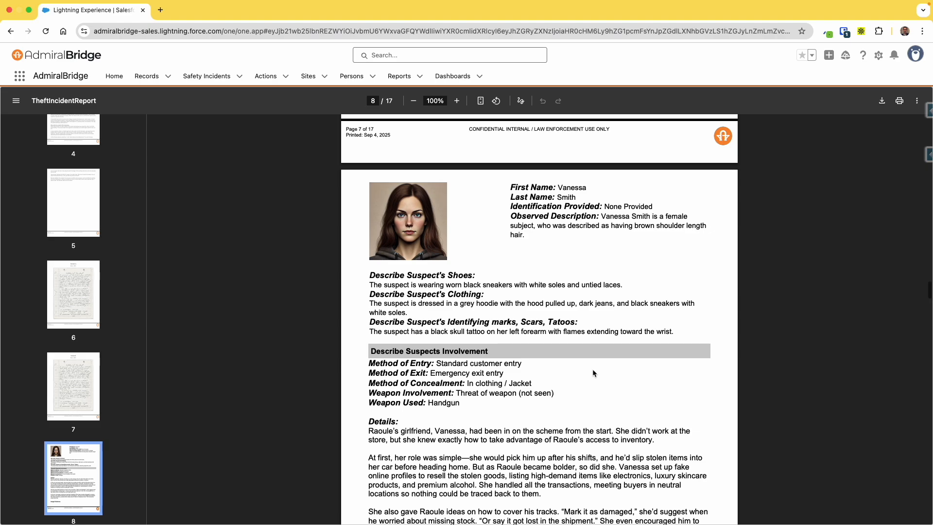
pyautogui.click(10, 32)
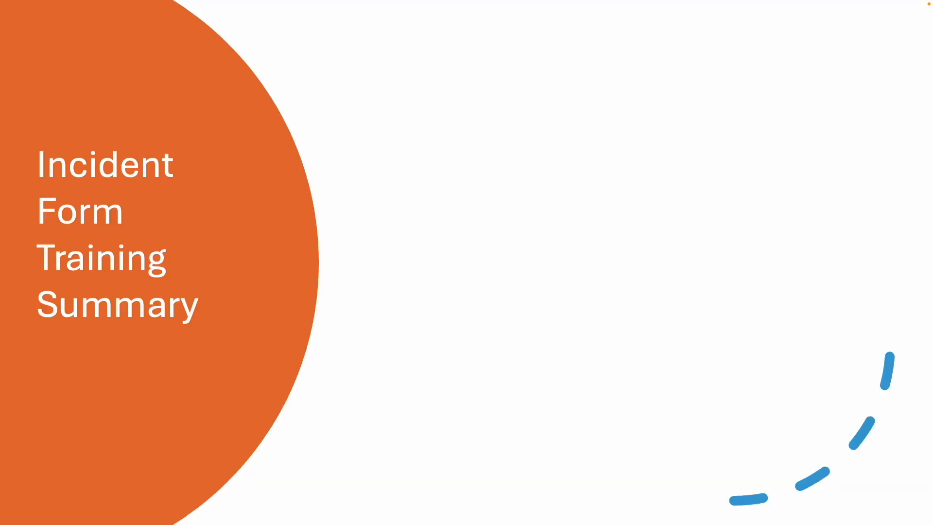
pyautogui.press('Right')
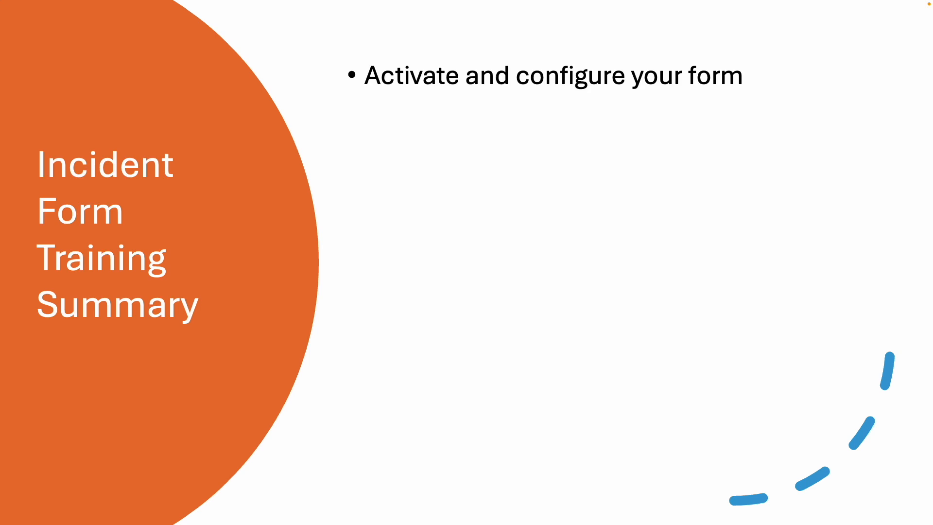
pyautogui.press('Right')
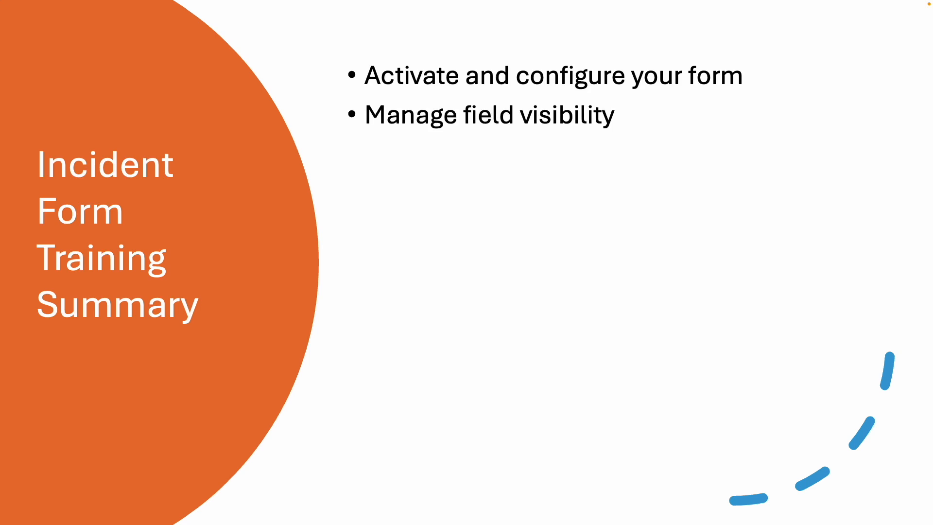
pyautogui.press('Right')
pyautogui.press('Right')
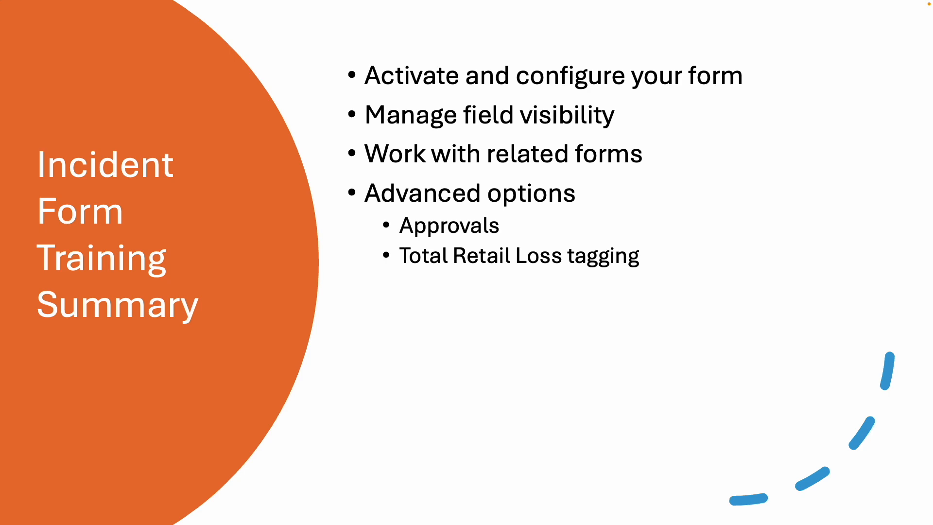
pyautogui.press('Right')
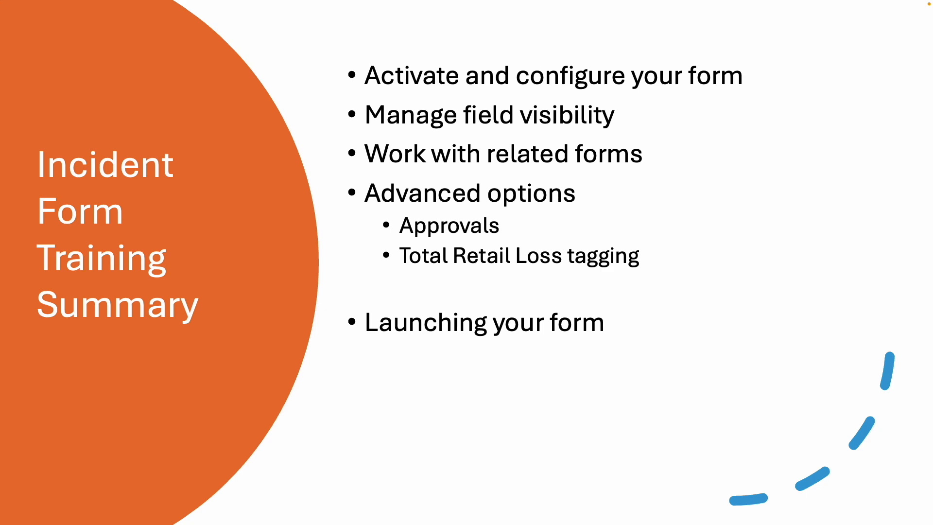
pyautogui.press('Right')
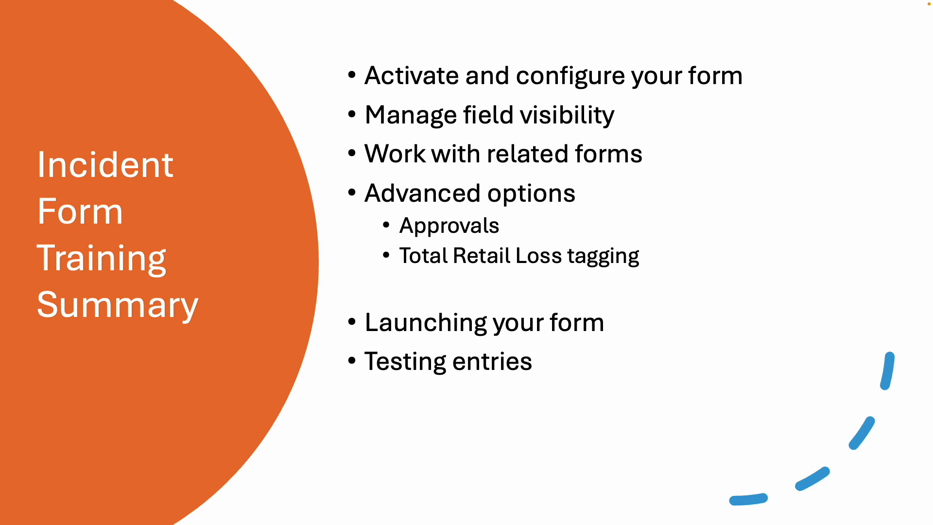
pyautogui.press('Right')
pyautogui.press('Right')
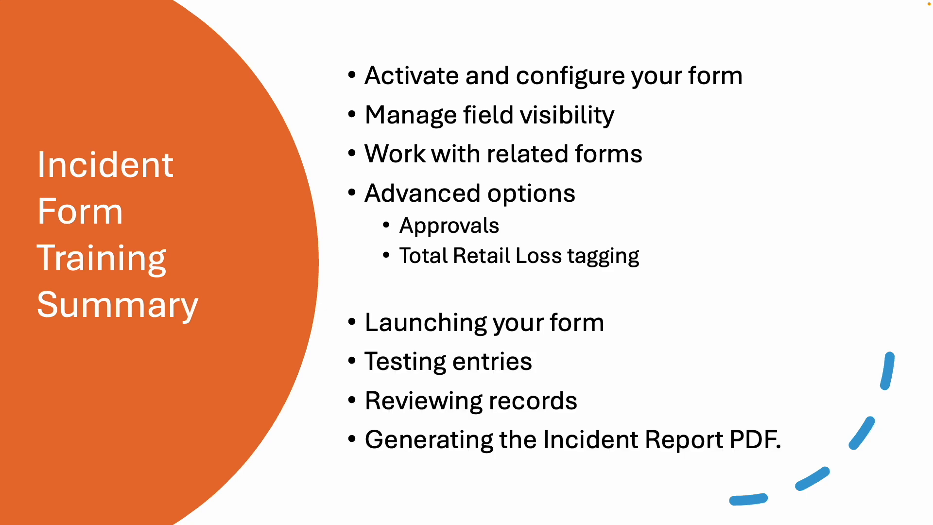